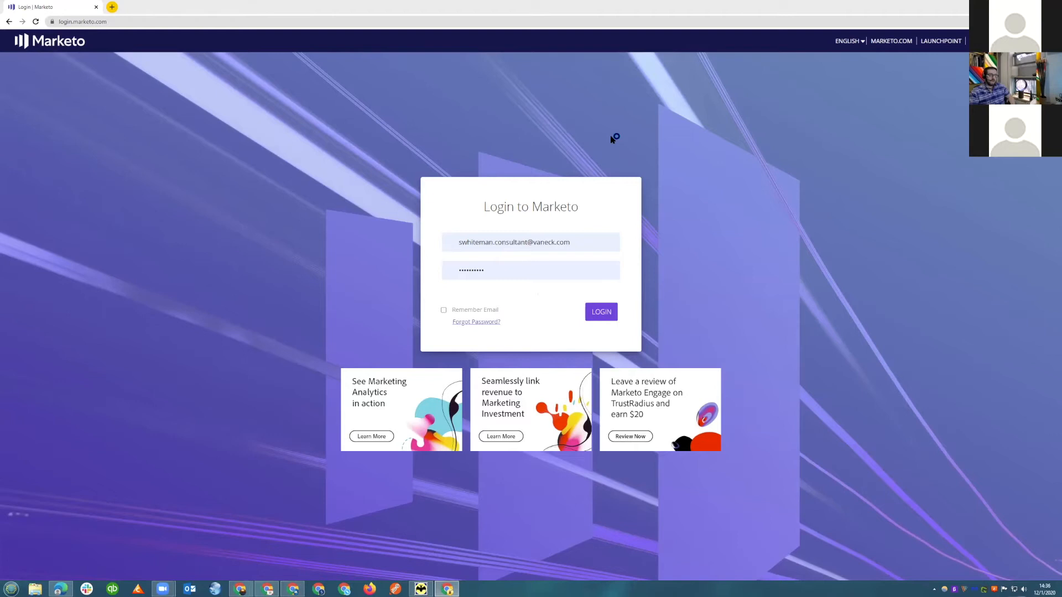
Log in with the prefilled credentials and review the smart list and flow of the 100 - Increment Webinar Counter campaign.
click(599, 312)
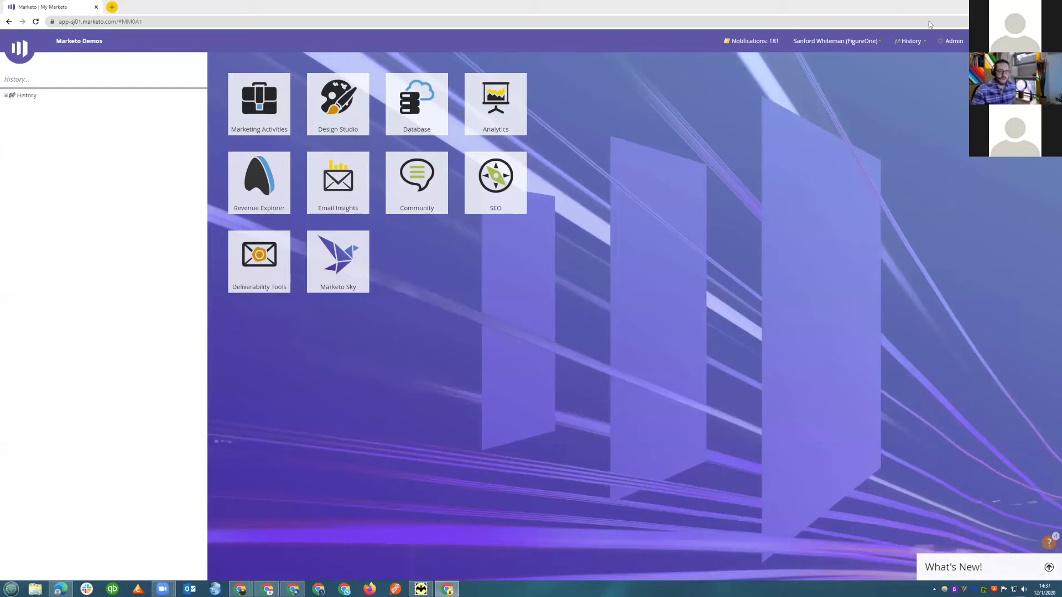
click(10, 95)
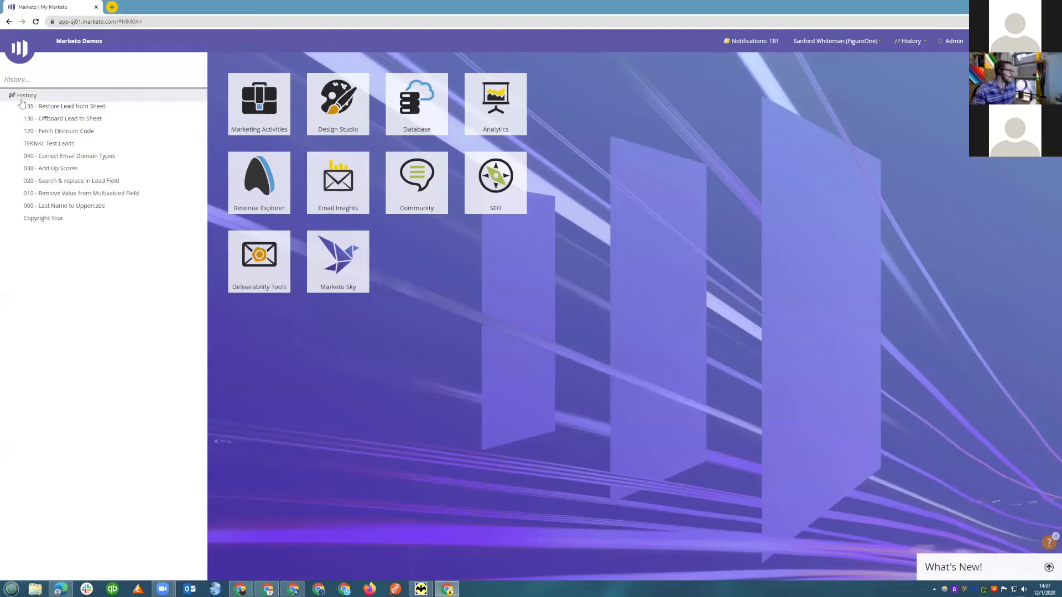
click(59, 108)
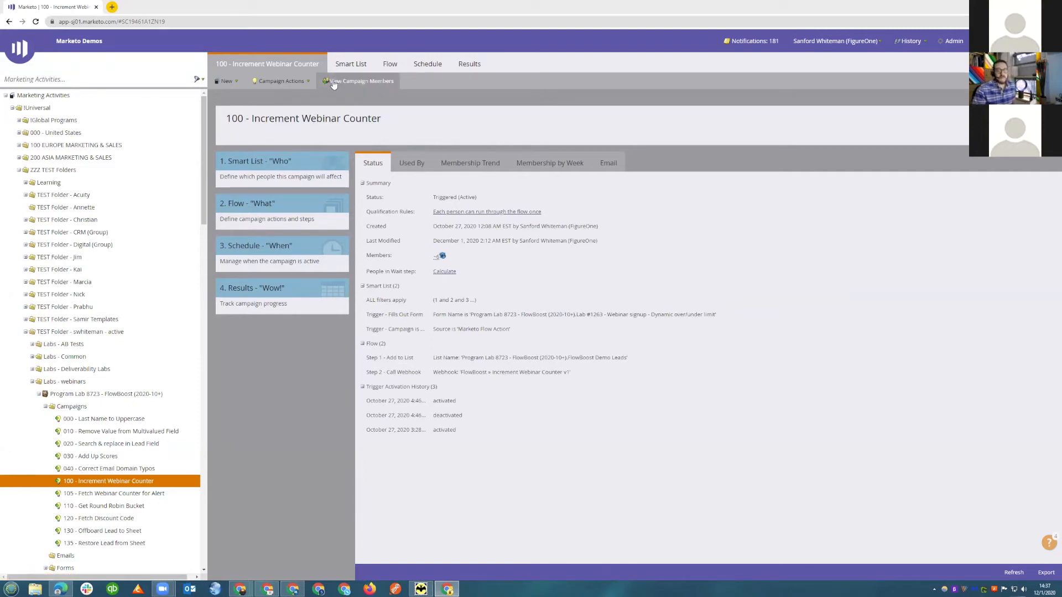
click(358, 65)
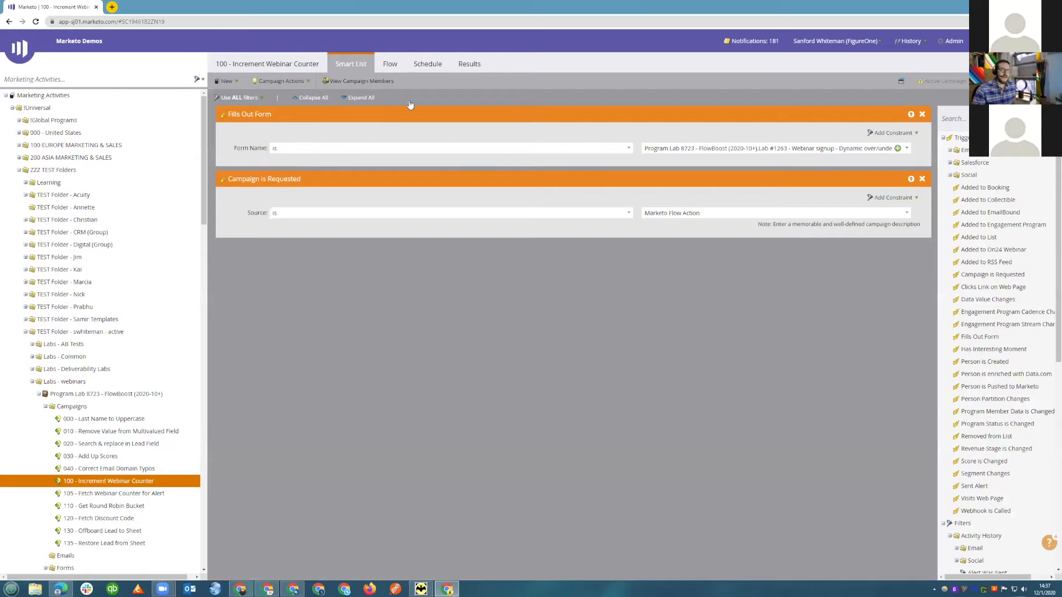
click(389, 65)
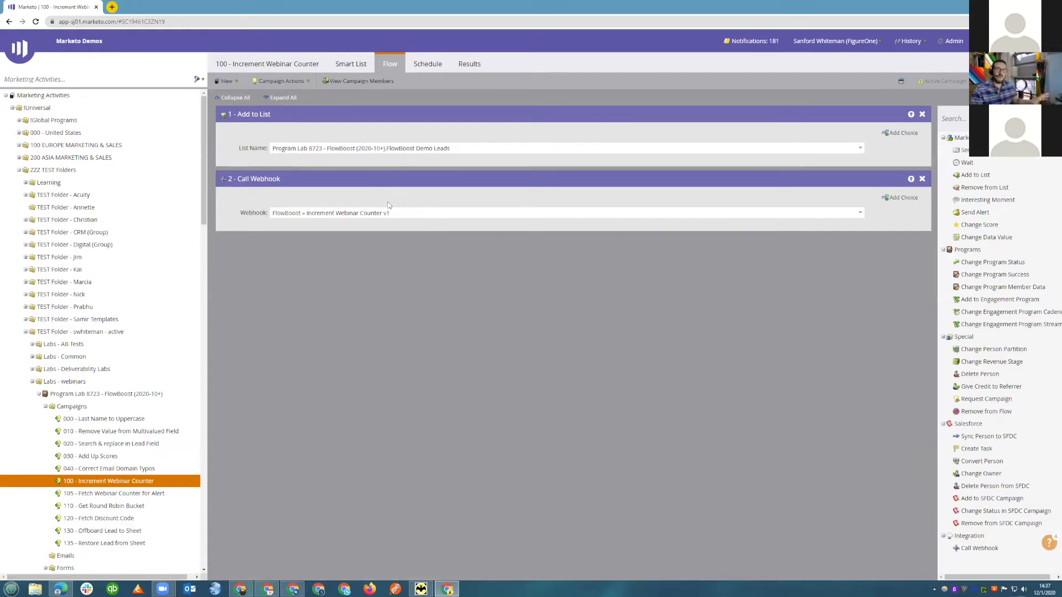
Duplicate the browser tab and view the FlowBoost » Increment Webinar Counter v1 webhook in the admin area.
right_click(63, 9)
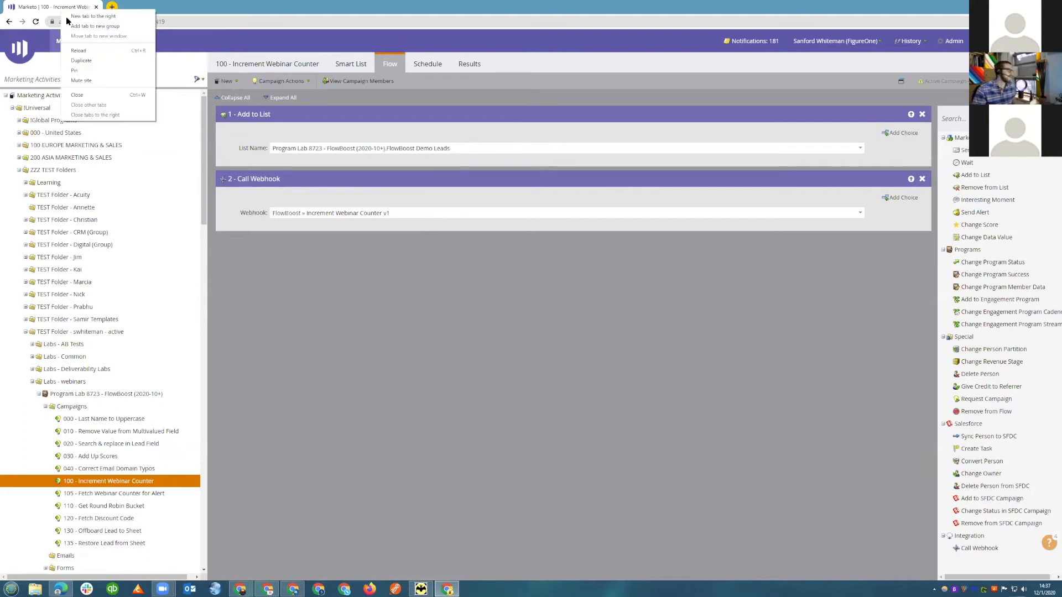
click(81, 60)
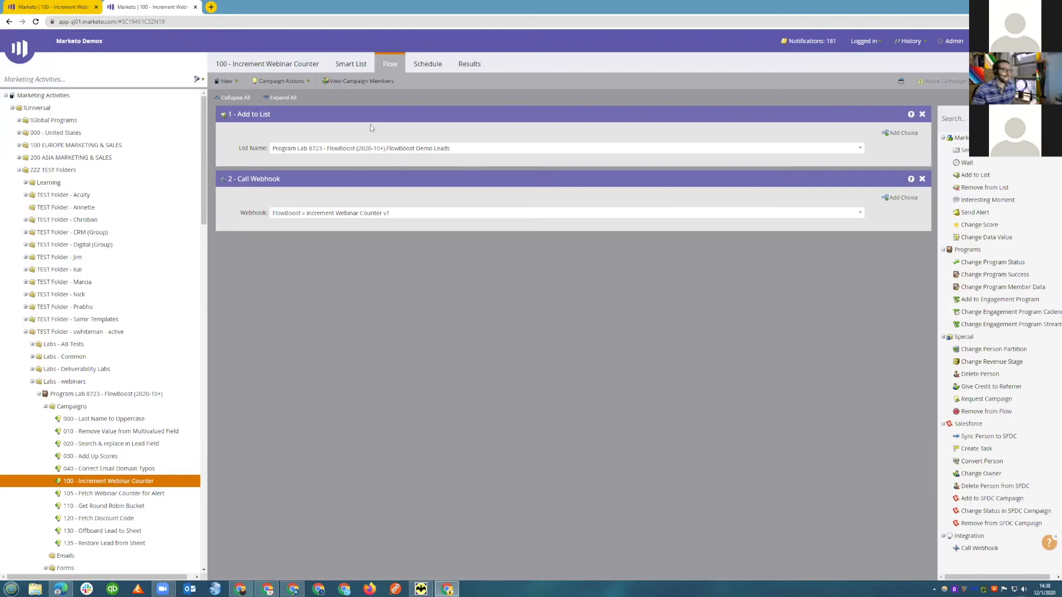
click(953, 42)
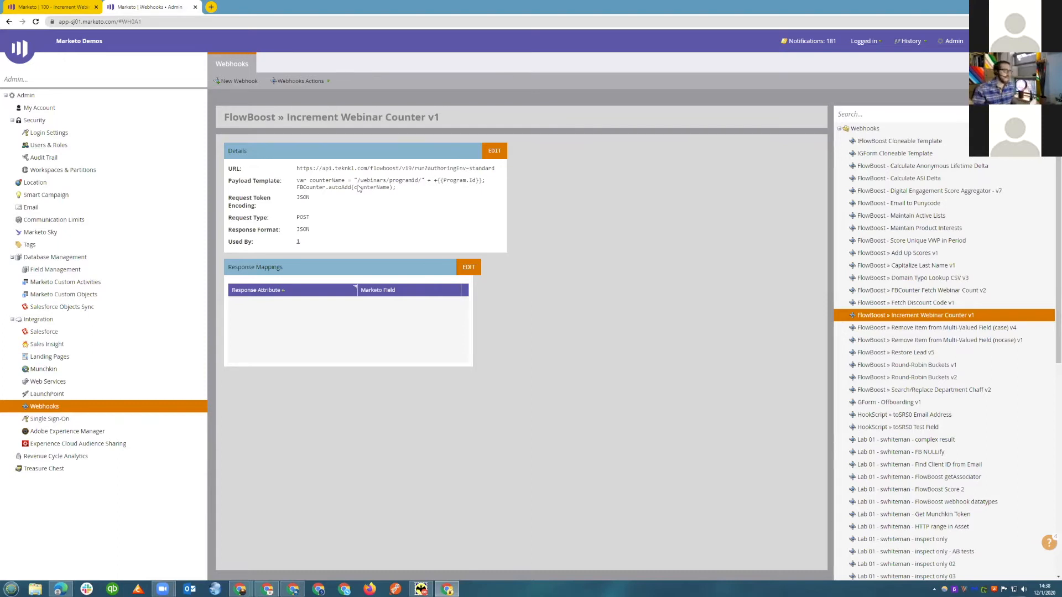
Return to the campaign's program and open the Lab #1263 - Webinar signup - Dynamic over/under limit form for editing.
click(46, 6)
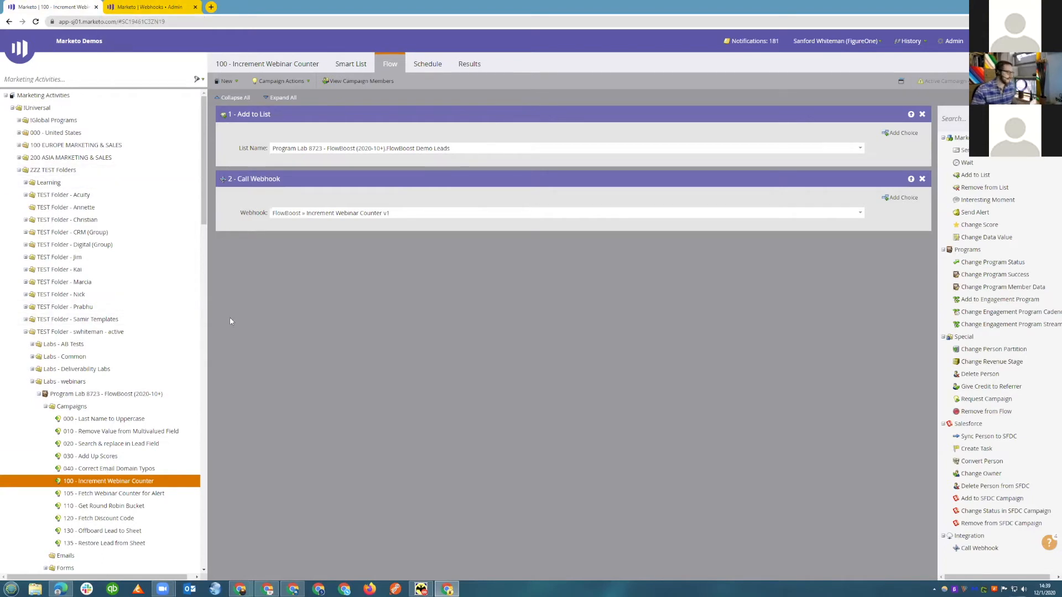
scroll(21, 408, down, 3)
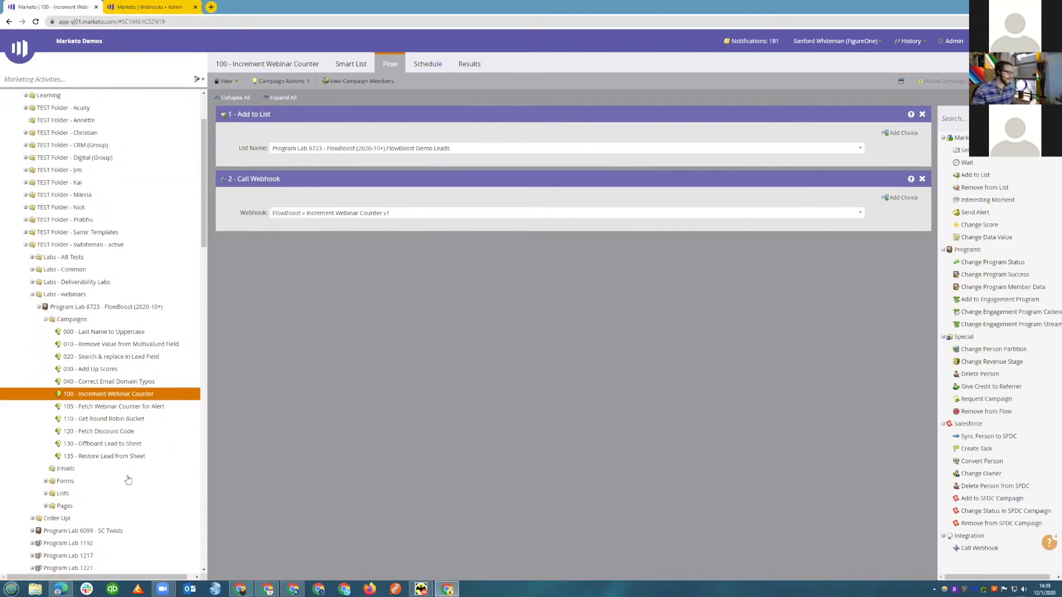
scroll(22, 407, down, 2)
click(46, 360)
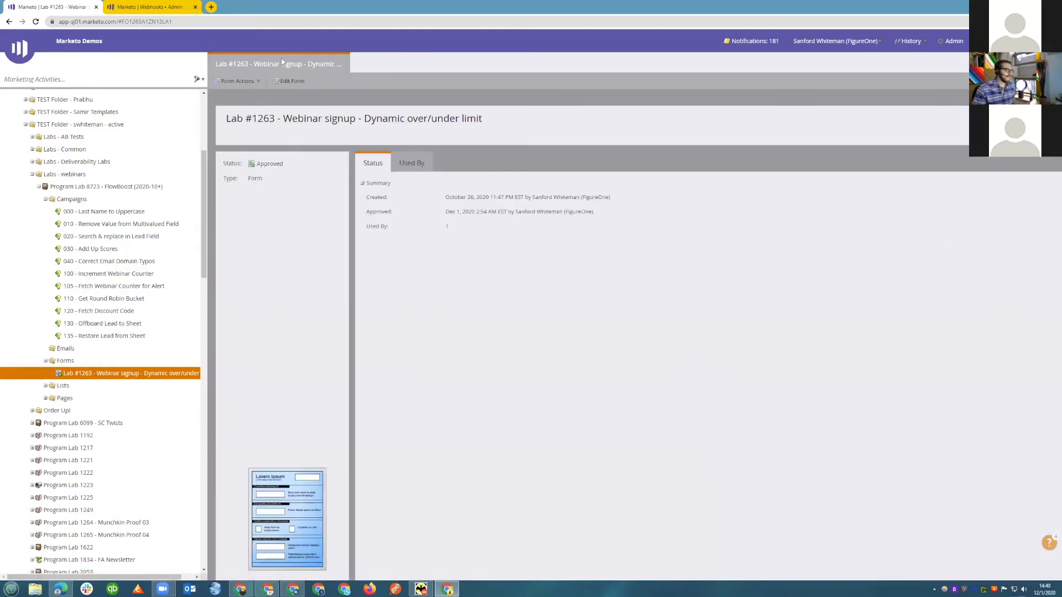
click(285, 82)
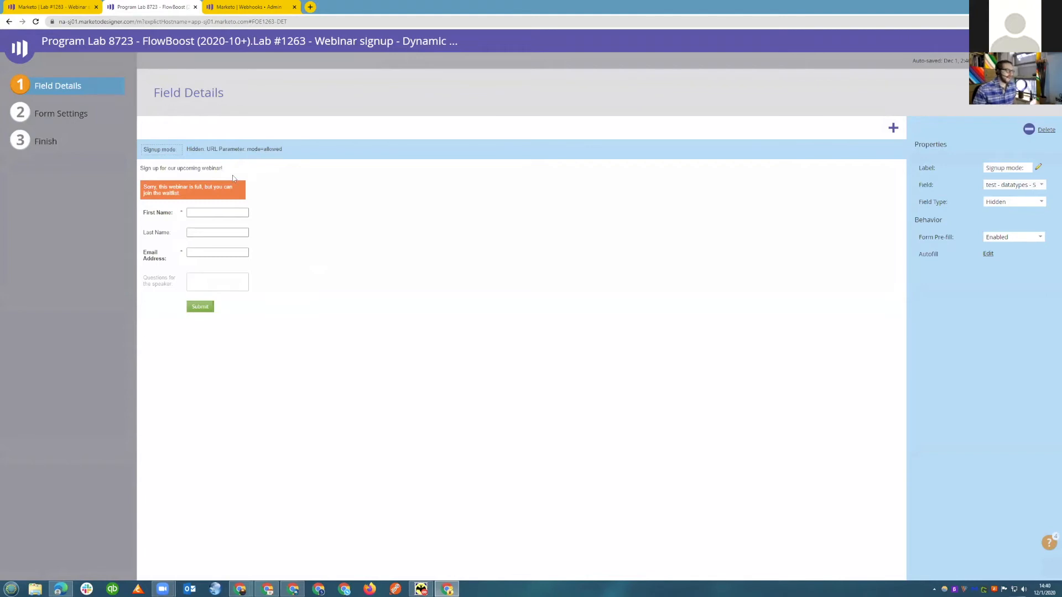
Examine the visibility rules of both rich text blocks and the Questions for the speaker field without changing them.
click(197, 170)
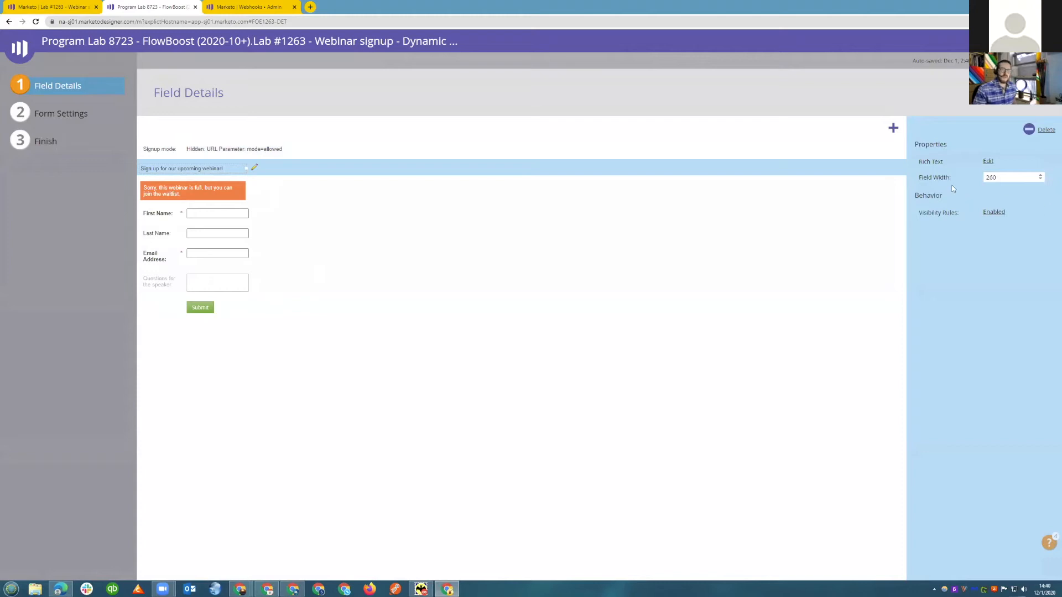
click(994, 212)
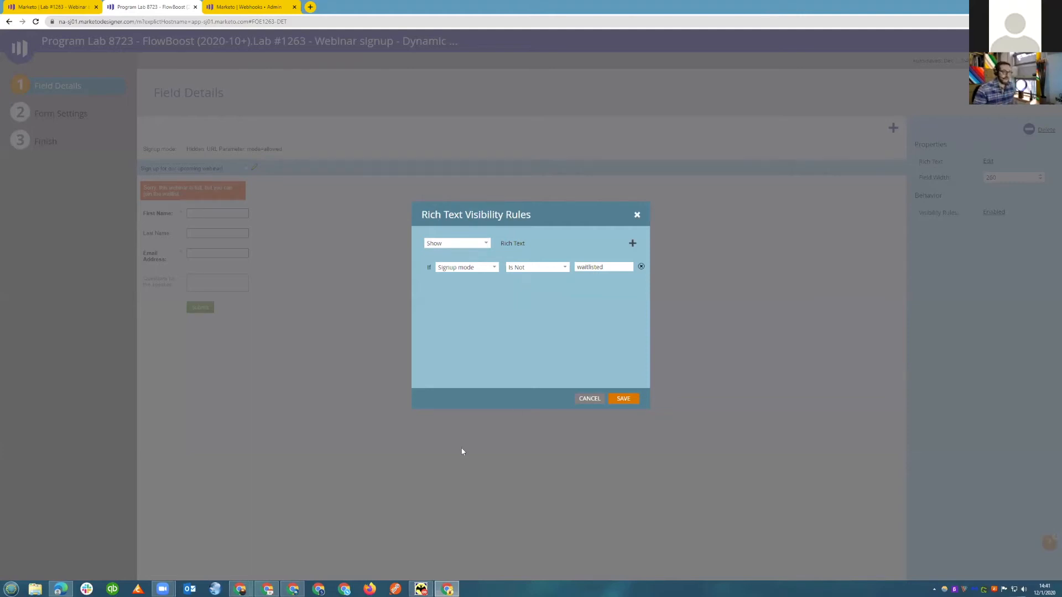
click(612, 401)
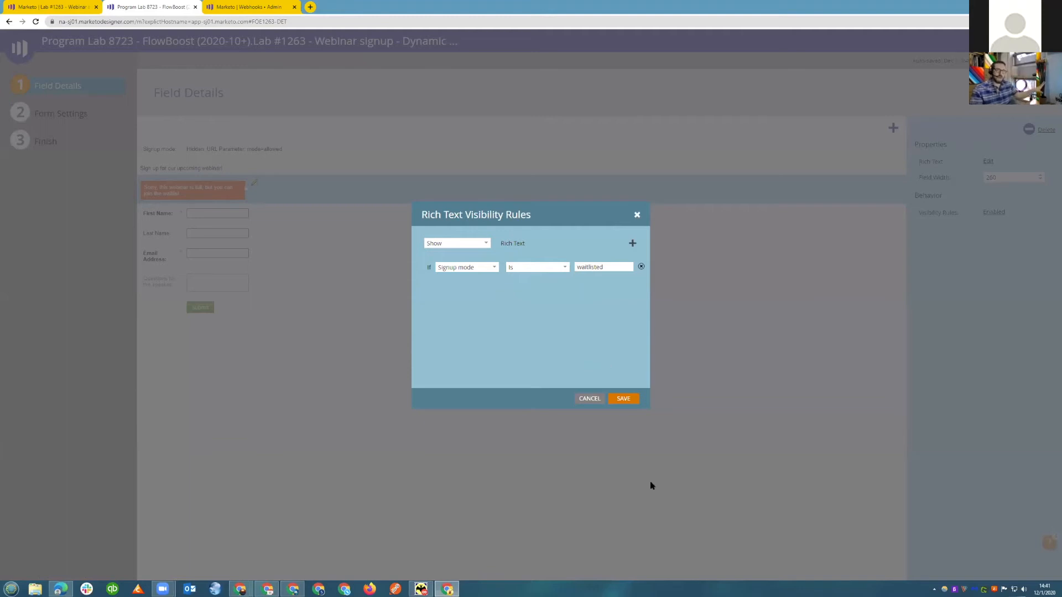
click(582, 400)
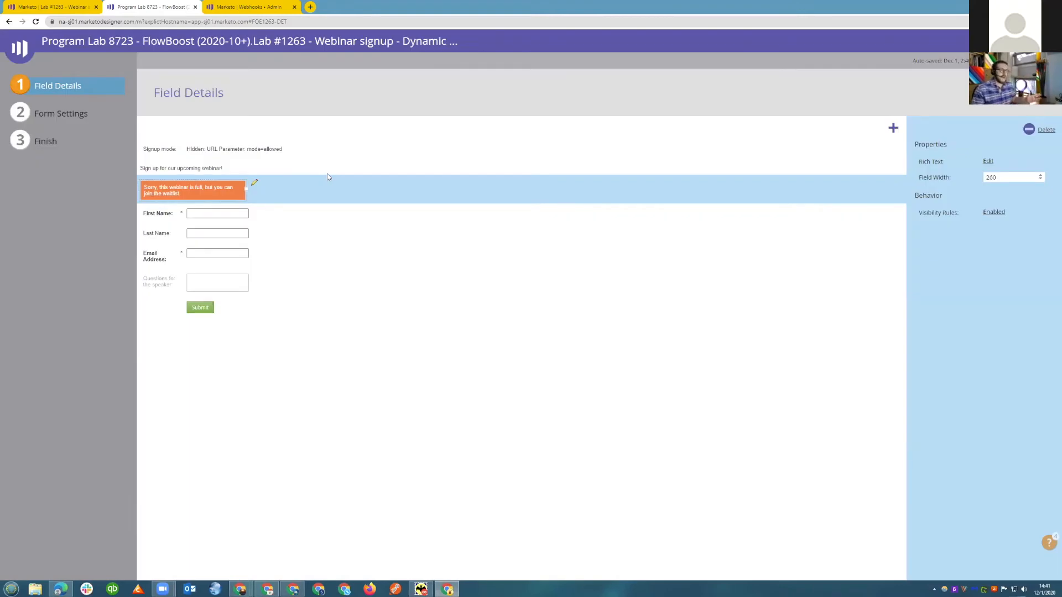
click(211, 277)
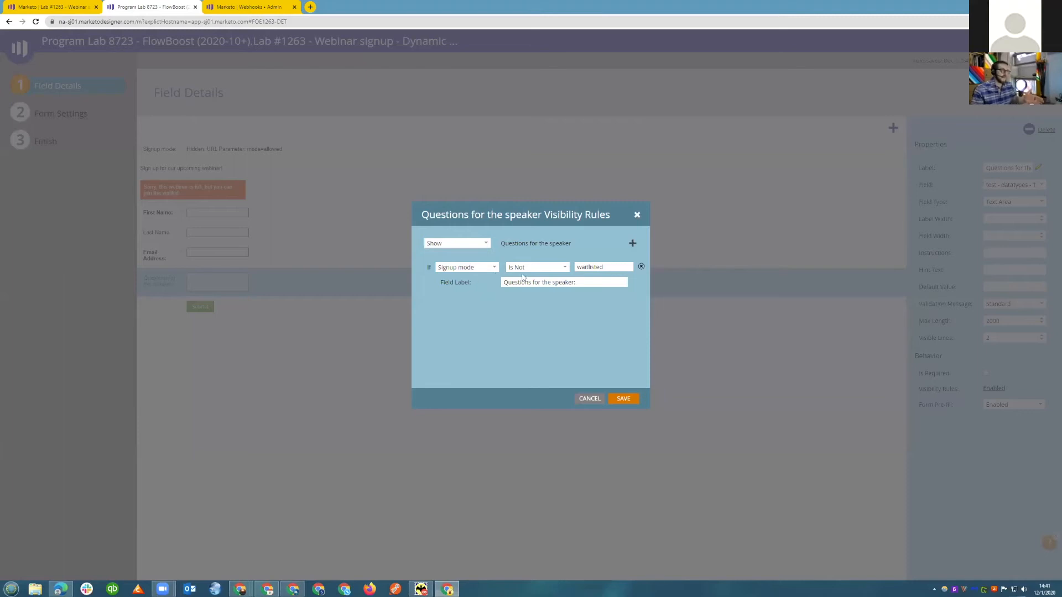
click(589, 399)
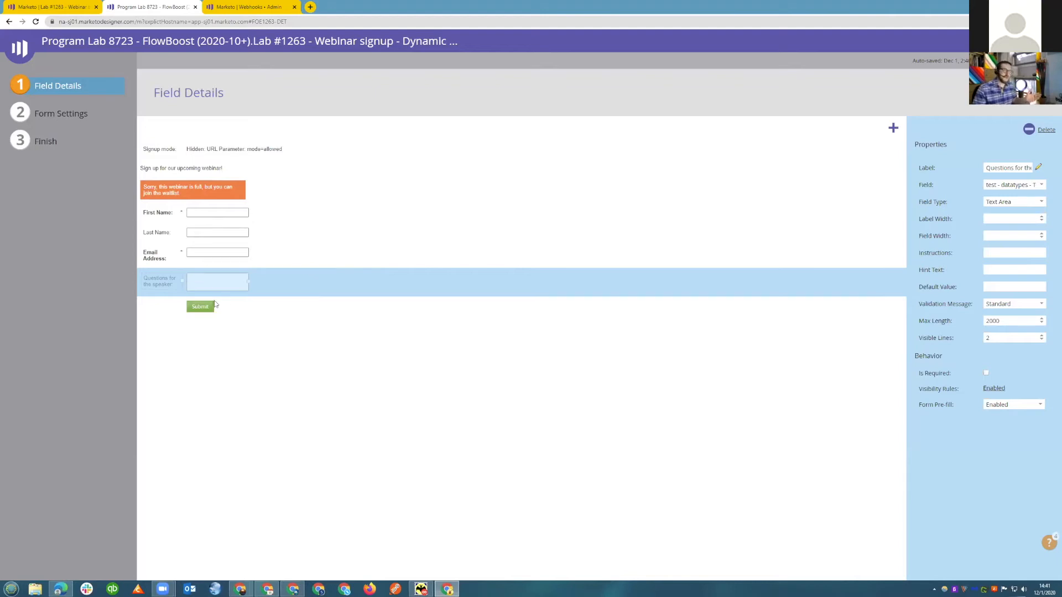
Inspect the properties of the signup text, First Name and hidden Signup mode fields, and leave the form editor.
click(203, 169)
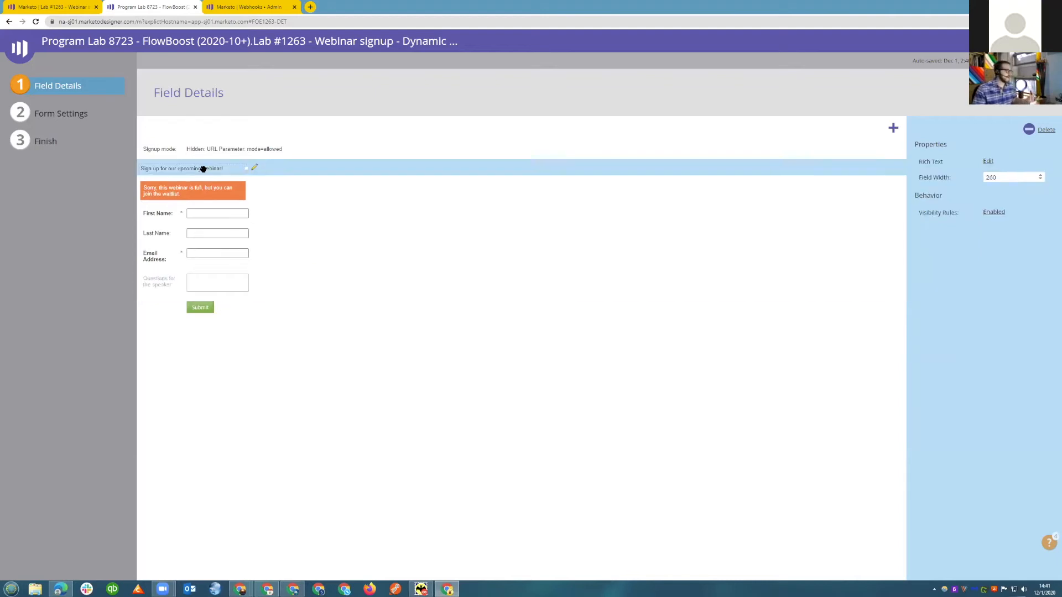
click(203, 218)
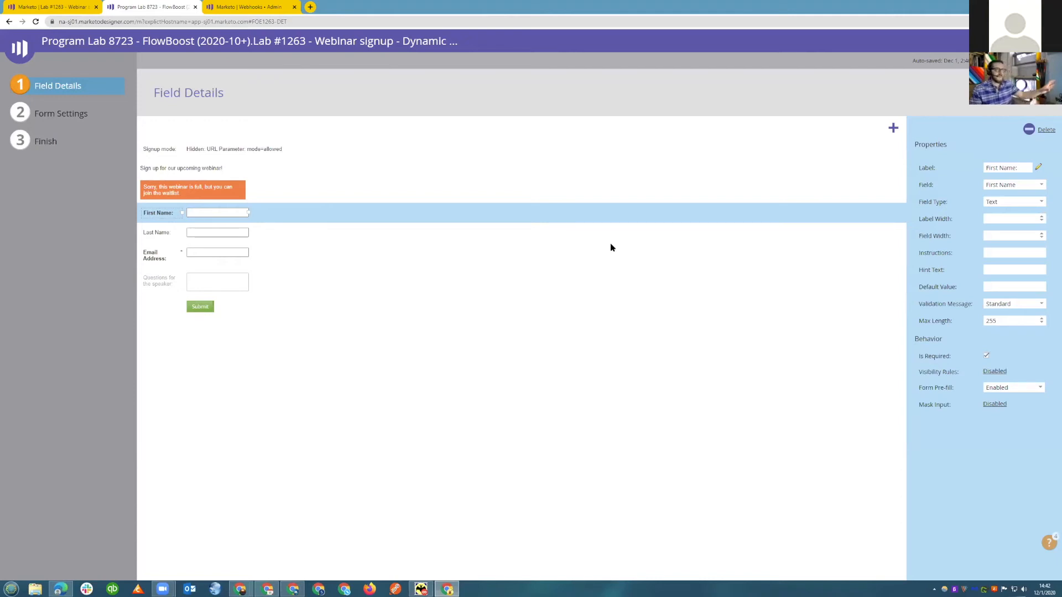
click(232, 151)
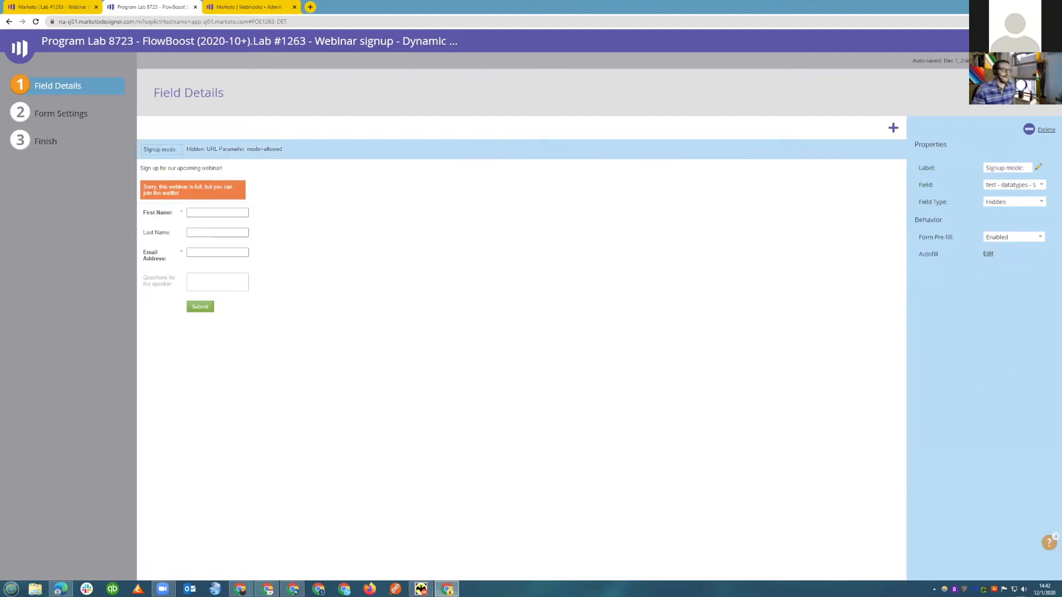
click(46, 142)
click(1018, 93)
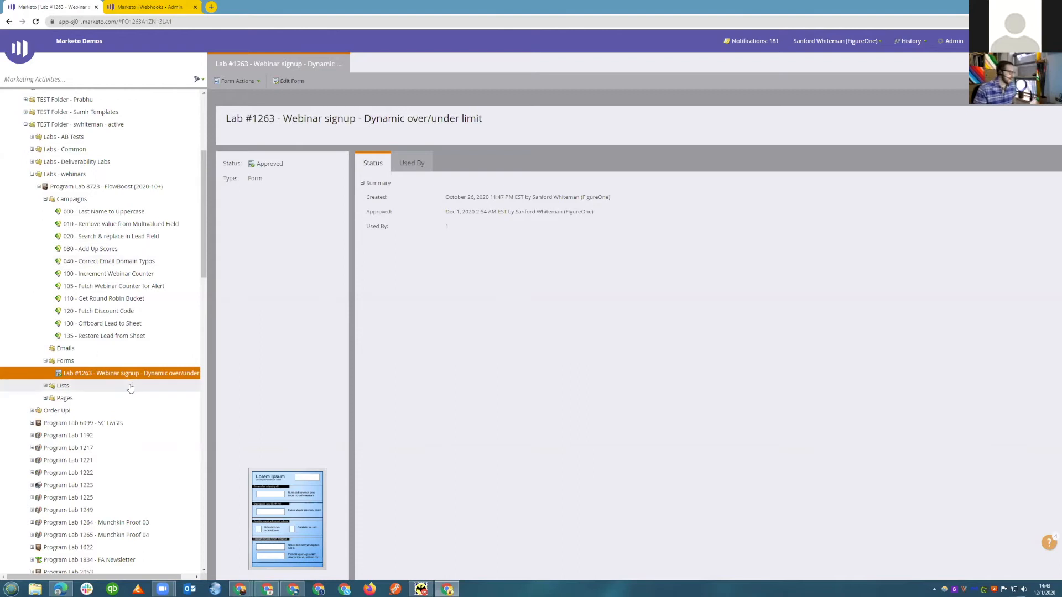
Open the draft of the Webinar with FBCounter check landing page and show the HTML source of its rich text body.
click(45, 399)
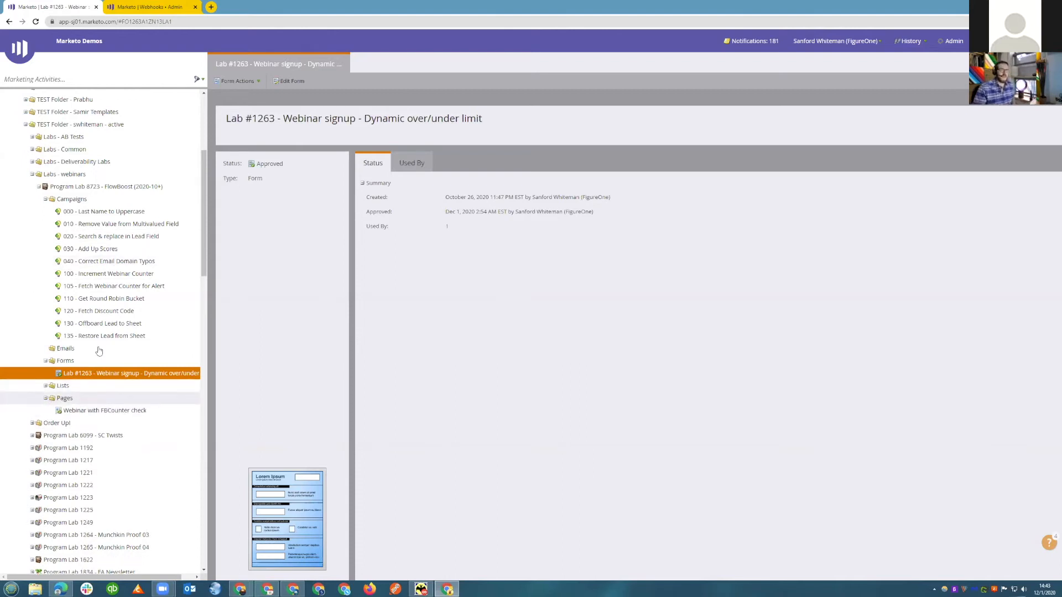
click(101, 411)
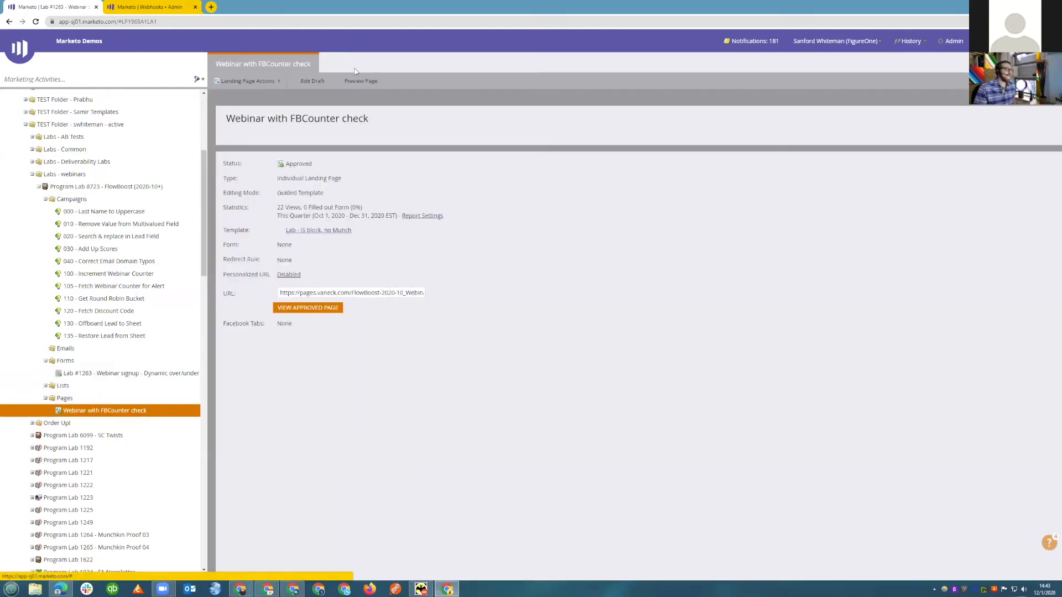
click(315, 81)
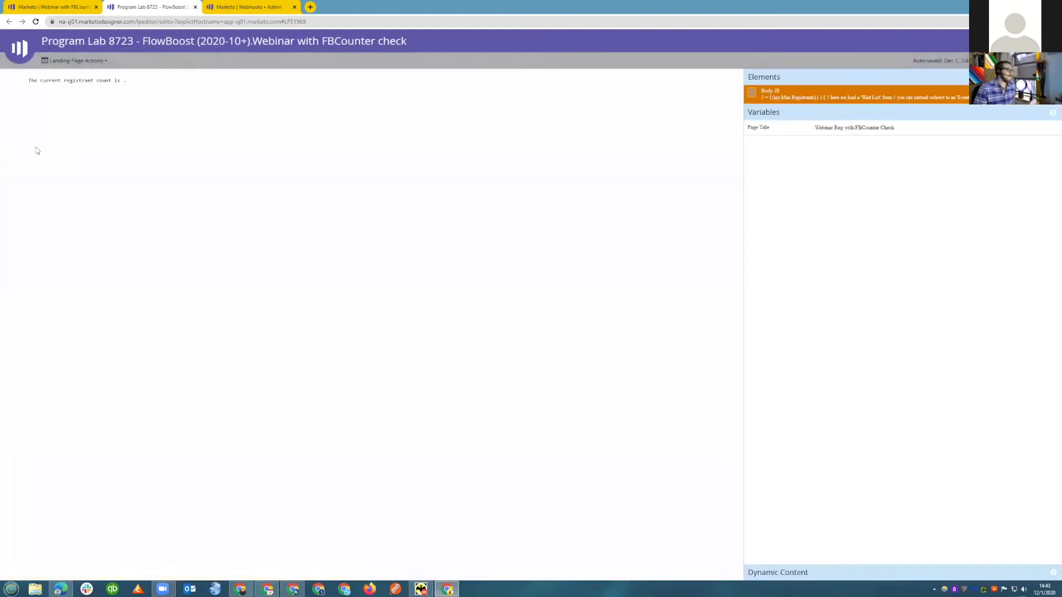
double_click(125, 82)
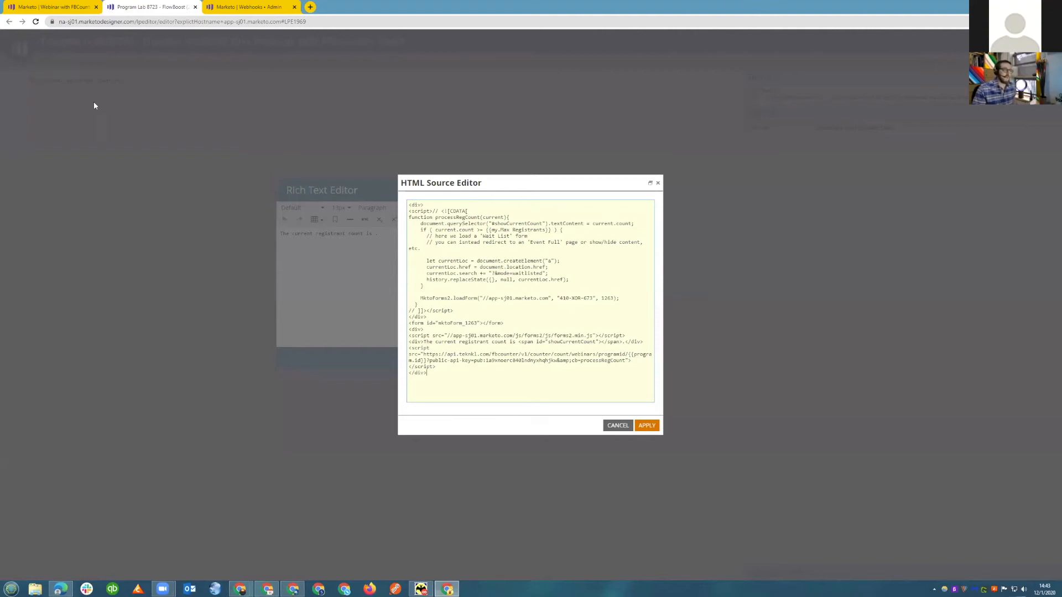
In a duplicated tab, open the tokens of Program Lab 8723 - FlowBoost (2020-10+) and highlight the {{my.Max Registrants}} token.
right_click(268, 5)
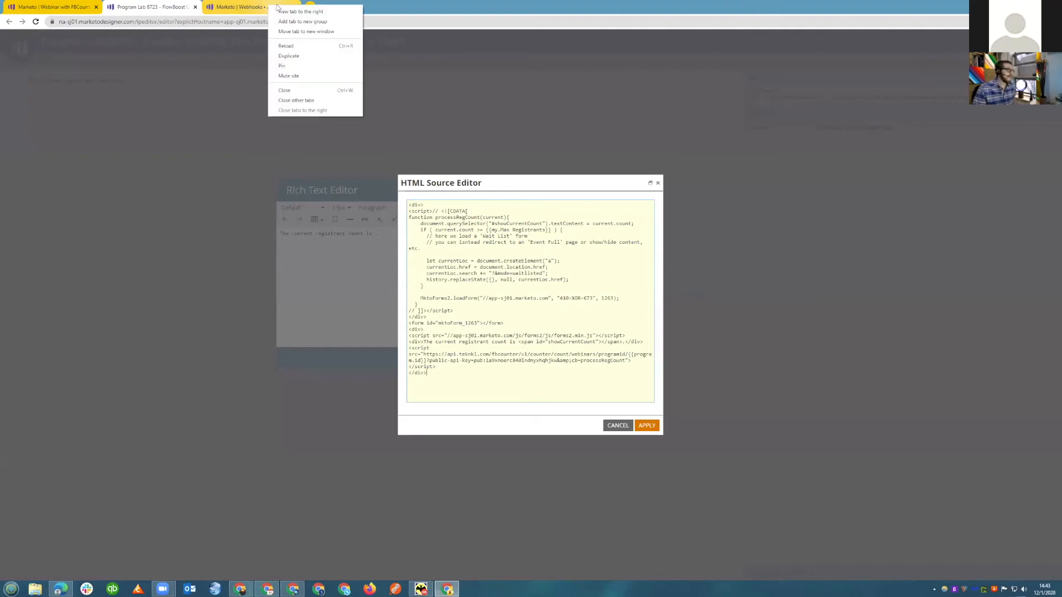
click(294, 55)
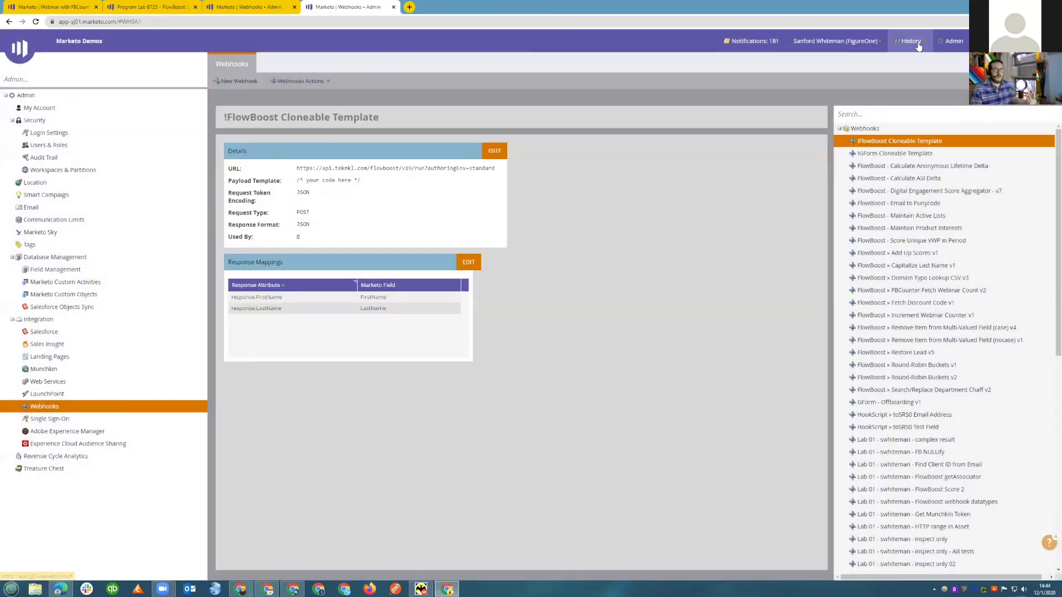
click(918, 46)
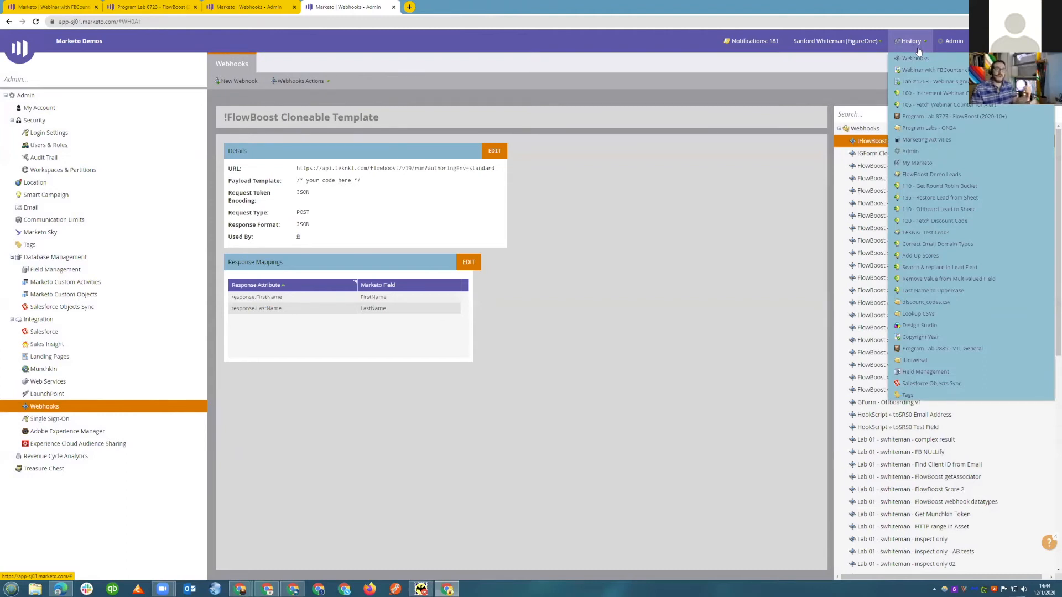
click(919, 68)
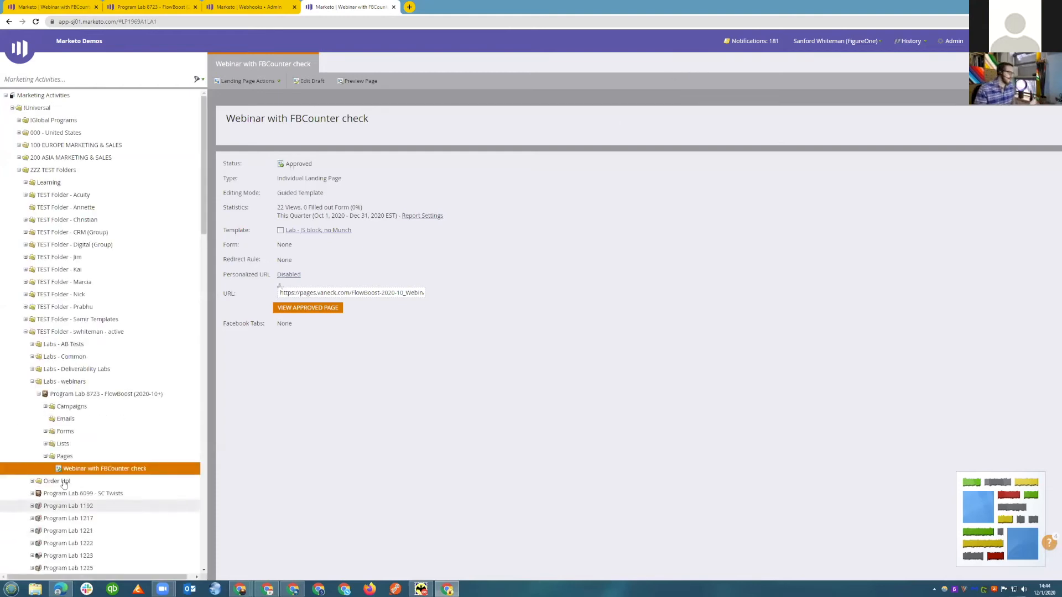
click(61, 395)
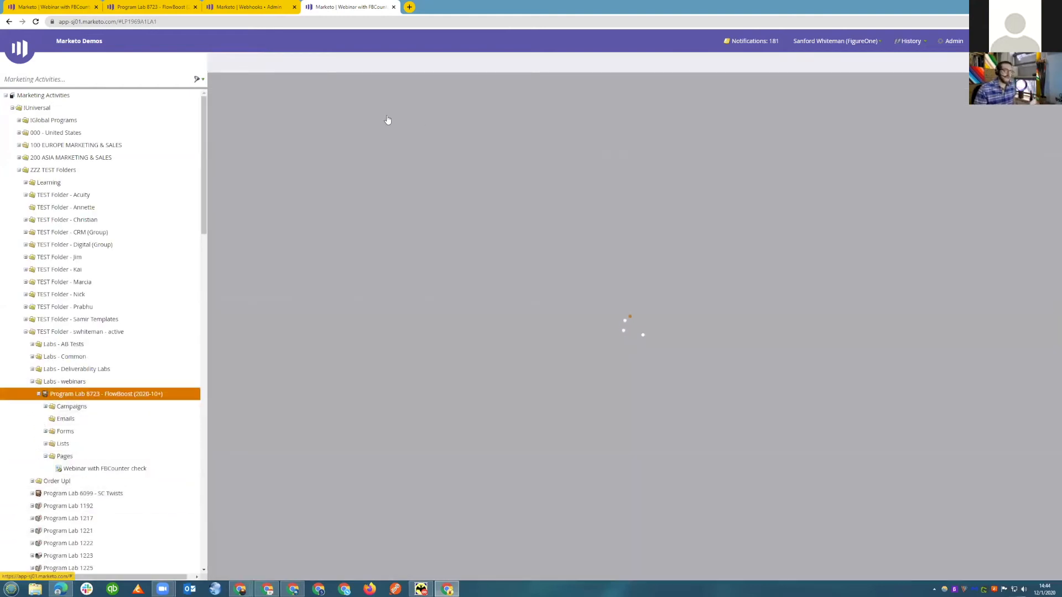
click(449, 65)
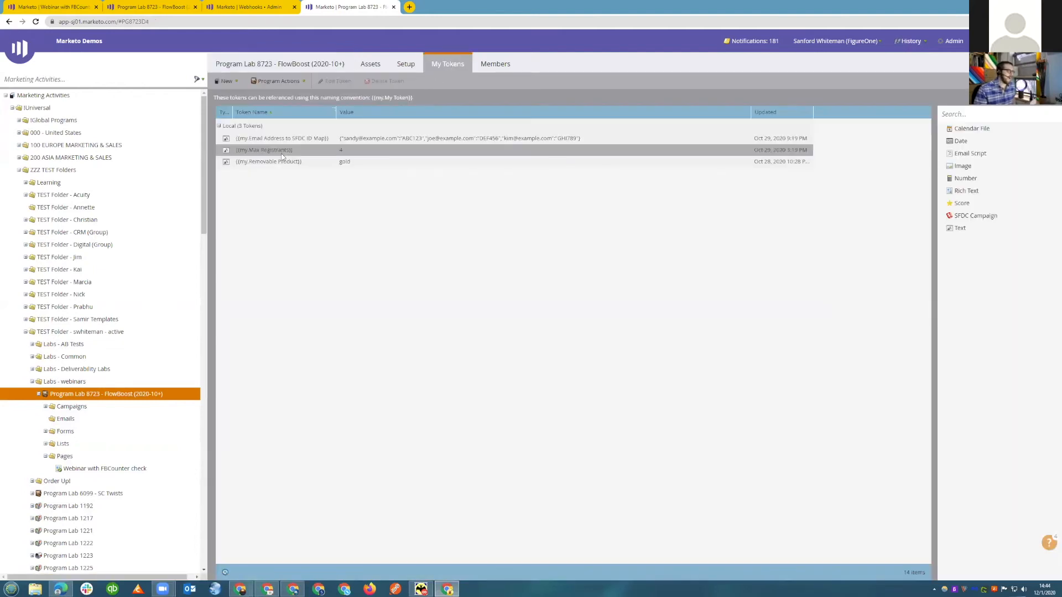
triple_click(281, 152)
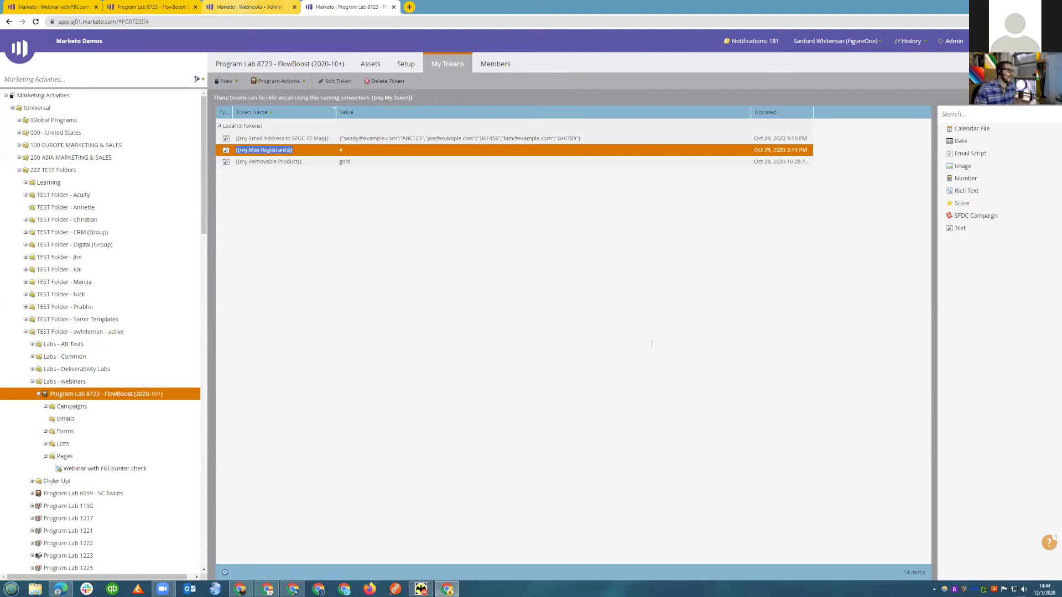
Return to the landing page's HTML source to examine the script that checks the registrant count.
key(ctrl+shift+Tab)
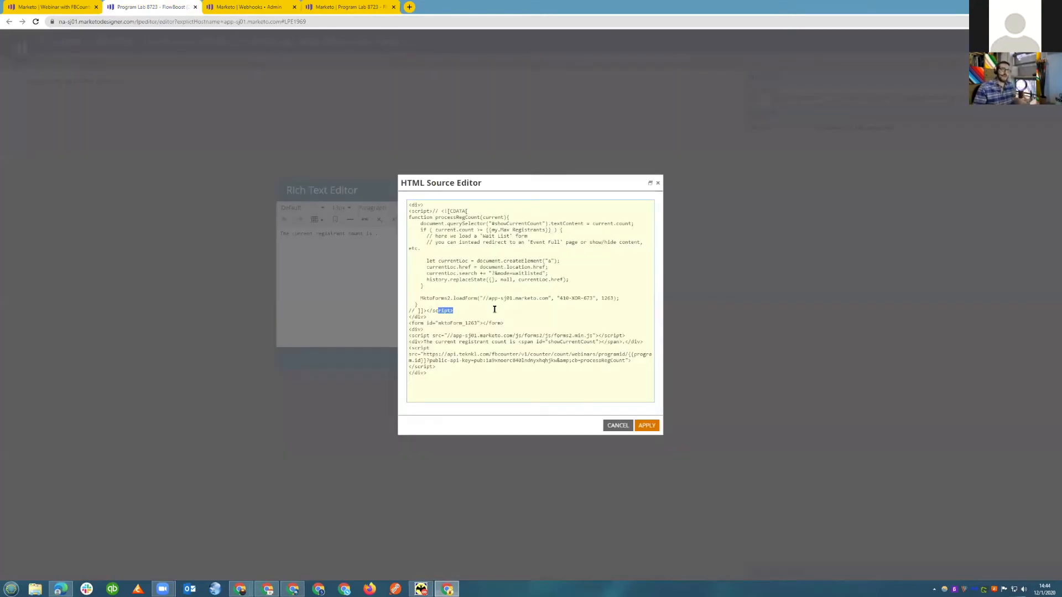
key(ctrl+shift+Tab)
click(495, 305)
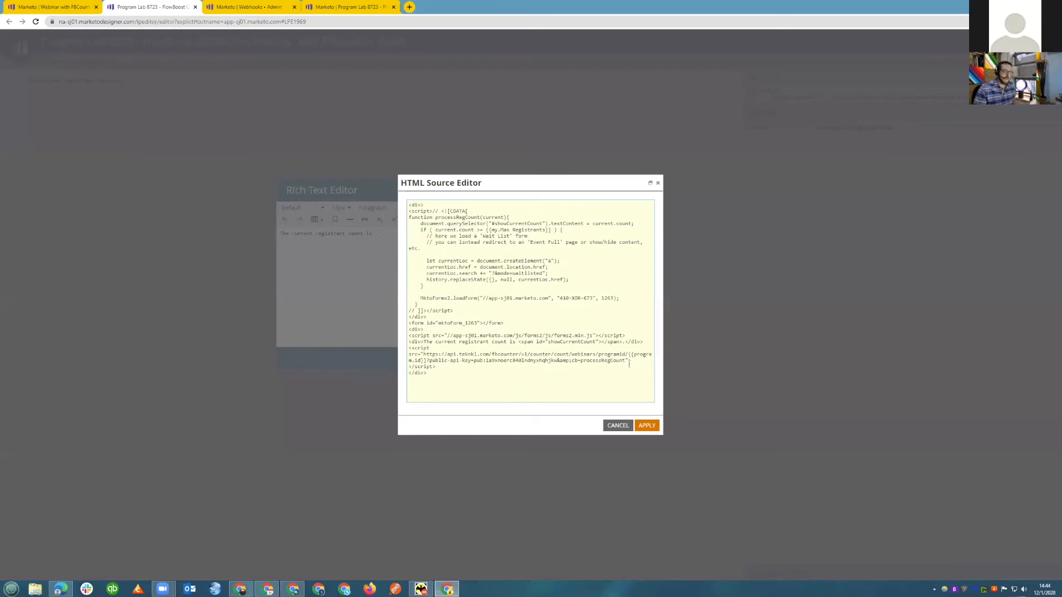
Highlight the FBCounter script source URL and its public API key parameter in the landing page's HTML source.
drag(634, 362, 379, 358)
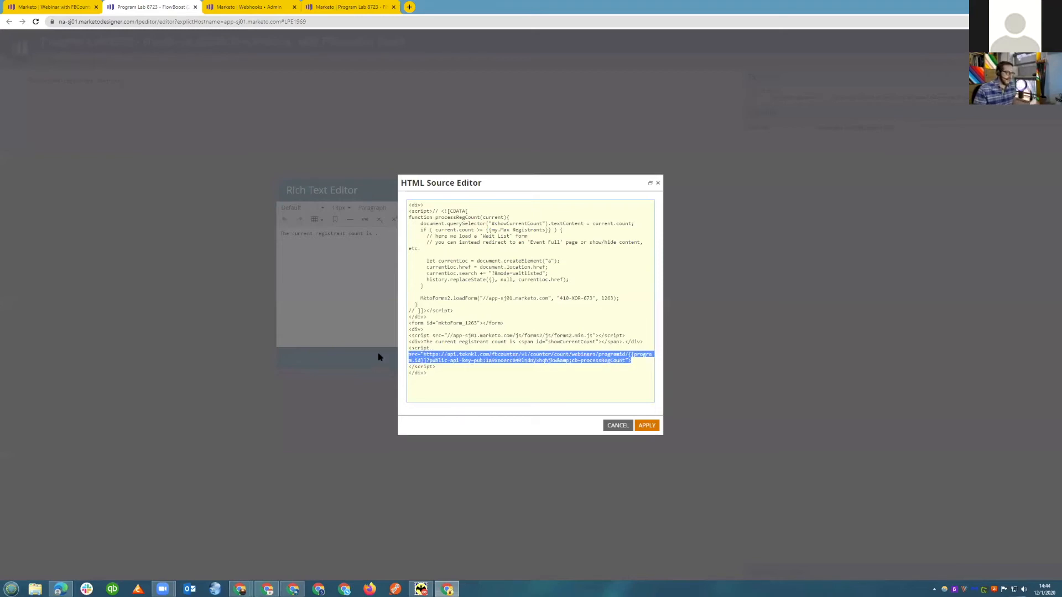
click(486, 361)
drag(475, 362, 553, 361)
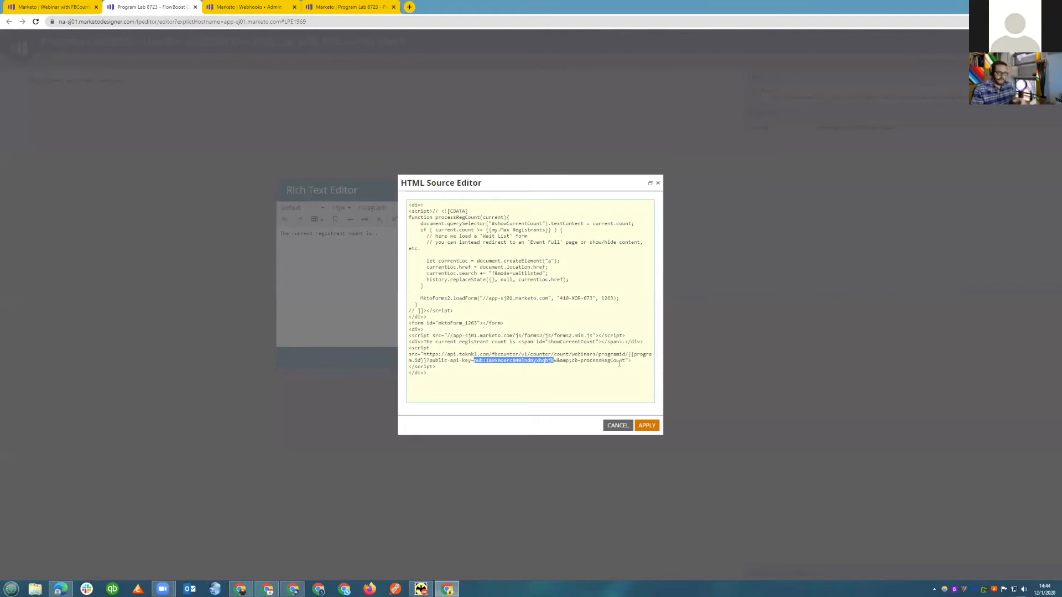
click(608, 361)
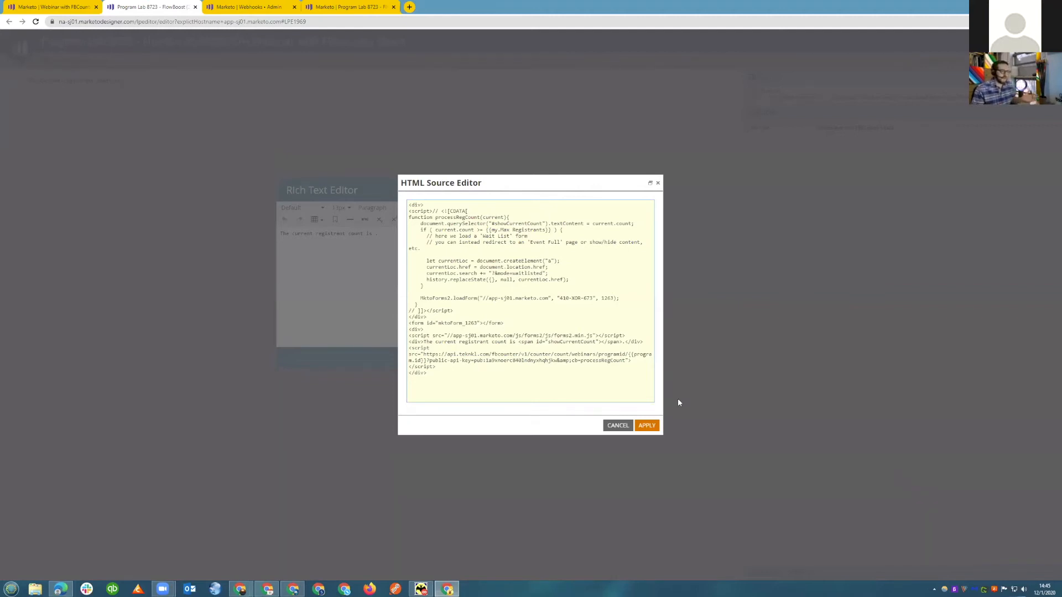
Highlight the counter script tag and the processRegCount function, and close the source and rich text editors without saving.
drag(631, 360, 367, 348)
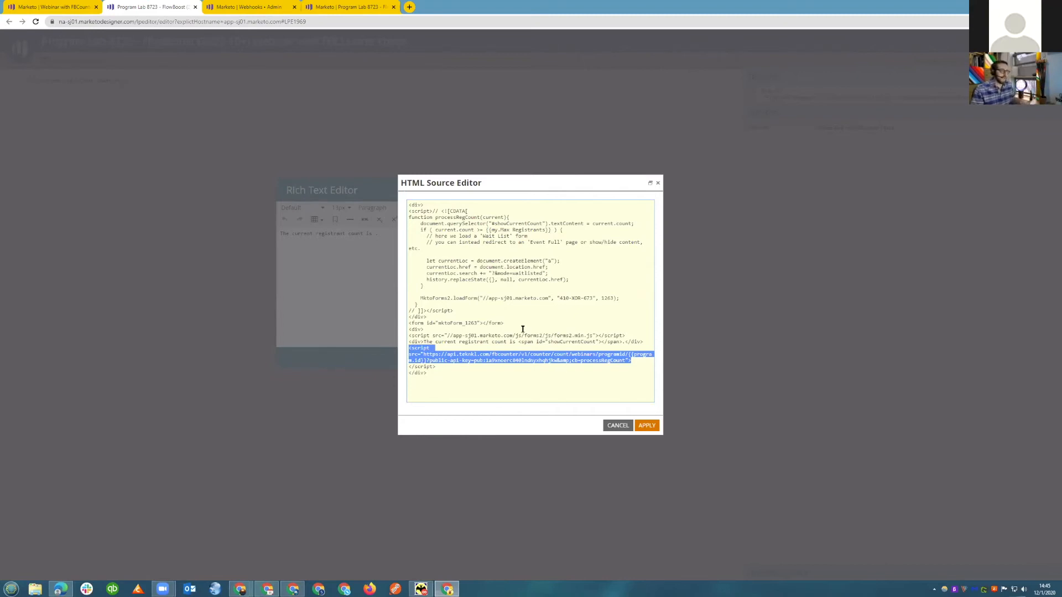
drag(426, 317, 396, 215)
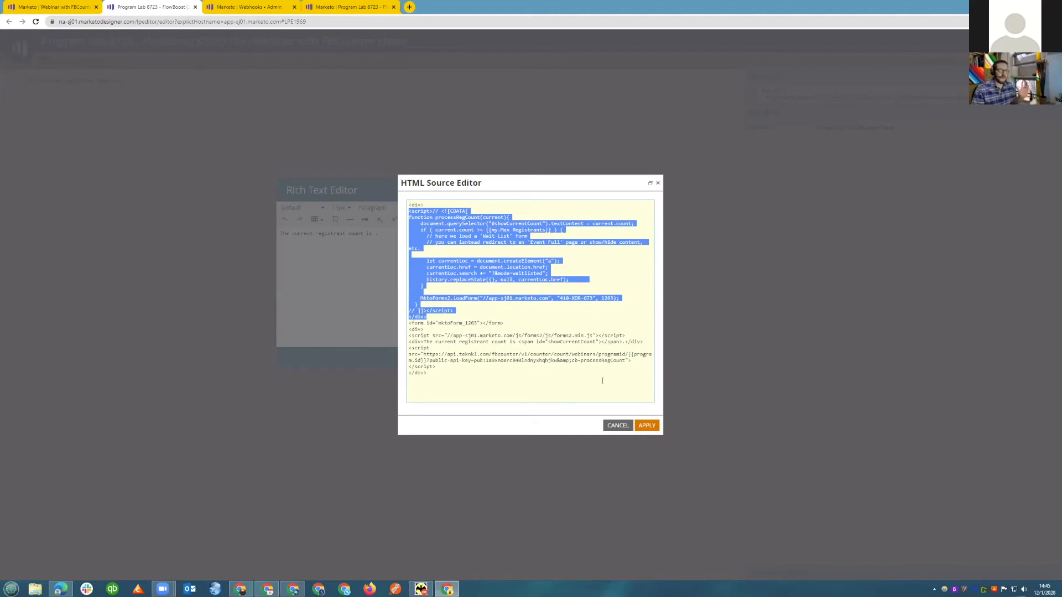
click(627, 425)
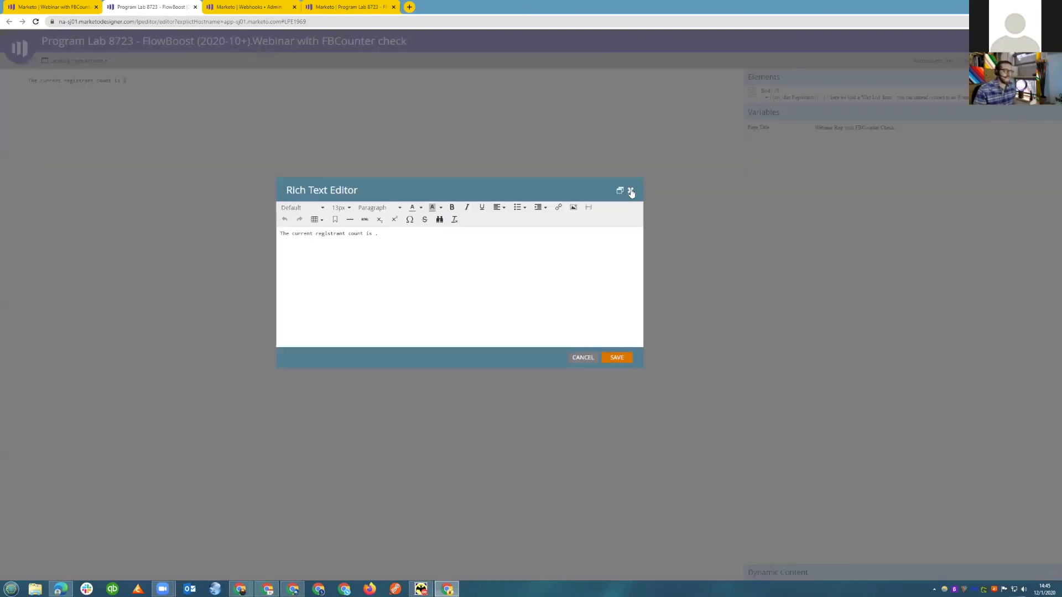
click(631, 192)
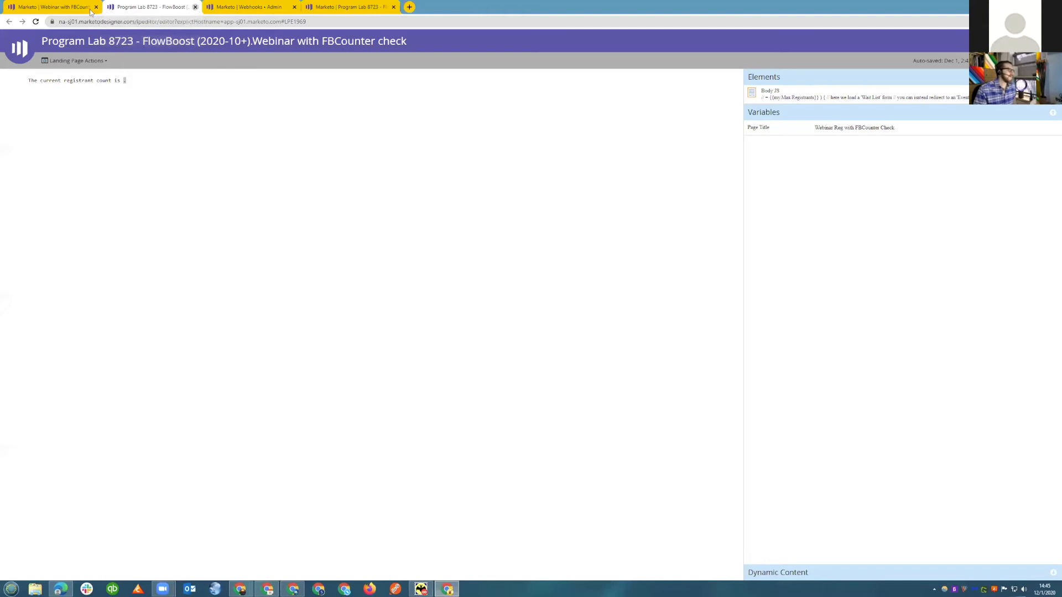
Copy the URL of the approved Webinar with FBCounter check landing page and open it in an incognito window.
click(260, 6)
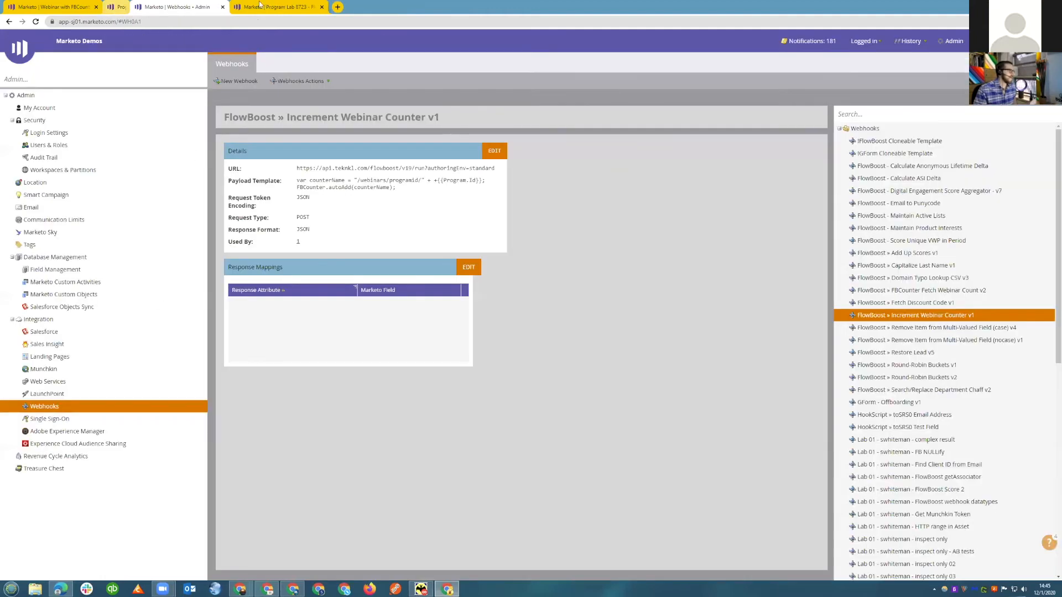
click(30, 5)
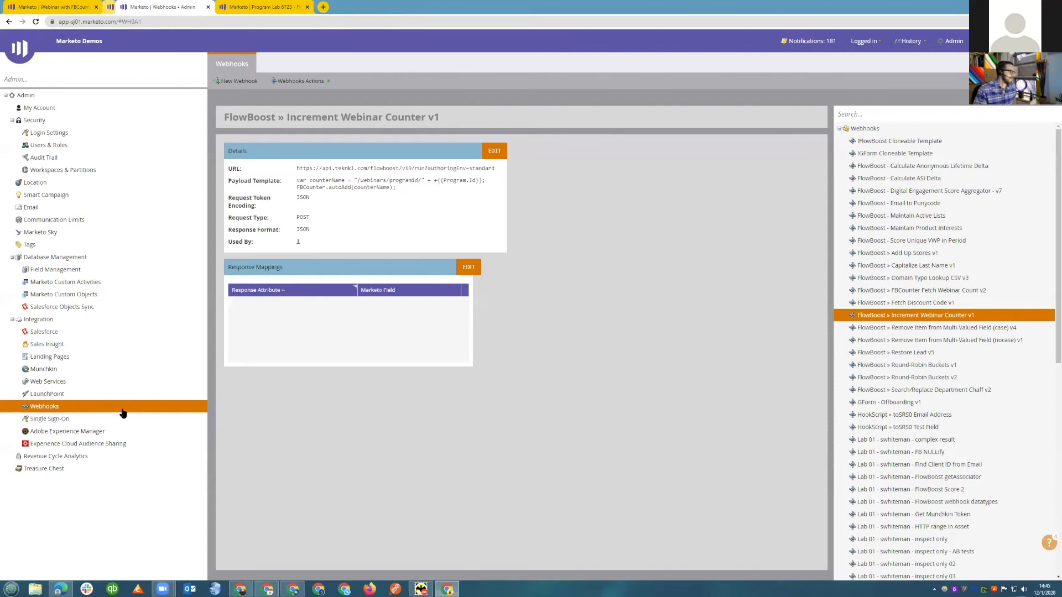
click(369, 293)
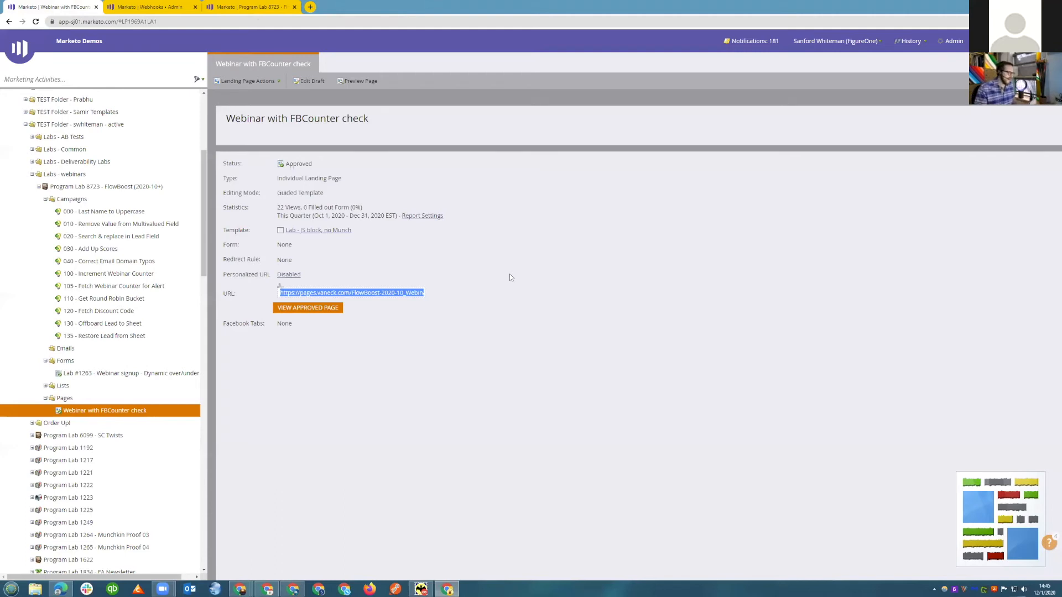
key(ctrl+n)
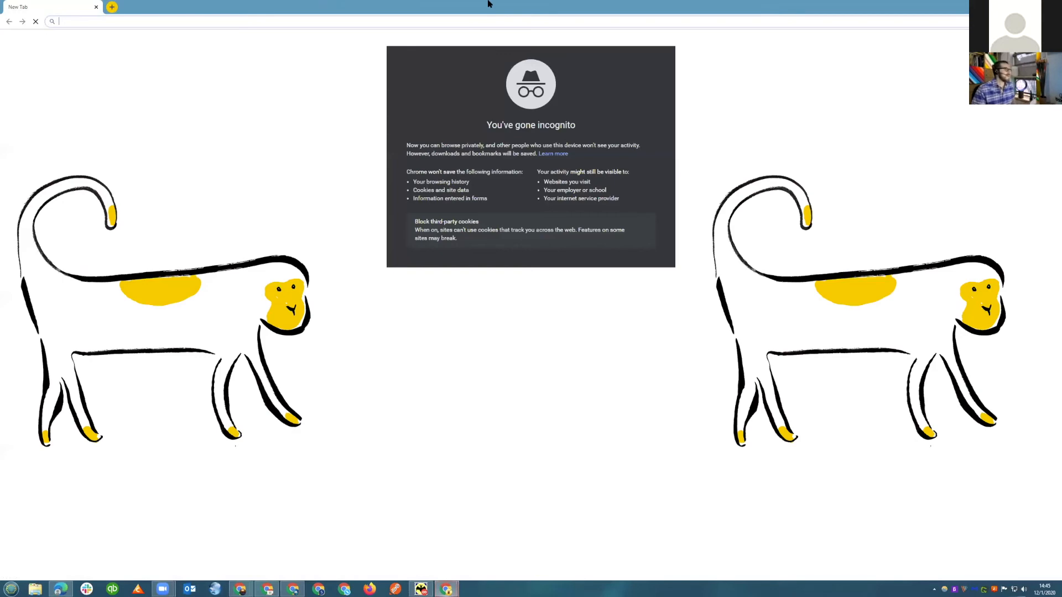
text(pages.vaneck.com/FlowBoost-2020-10_Webinar-with-FBCounter-check.html)
key(Return)
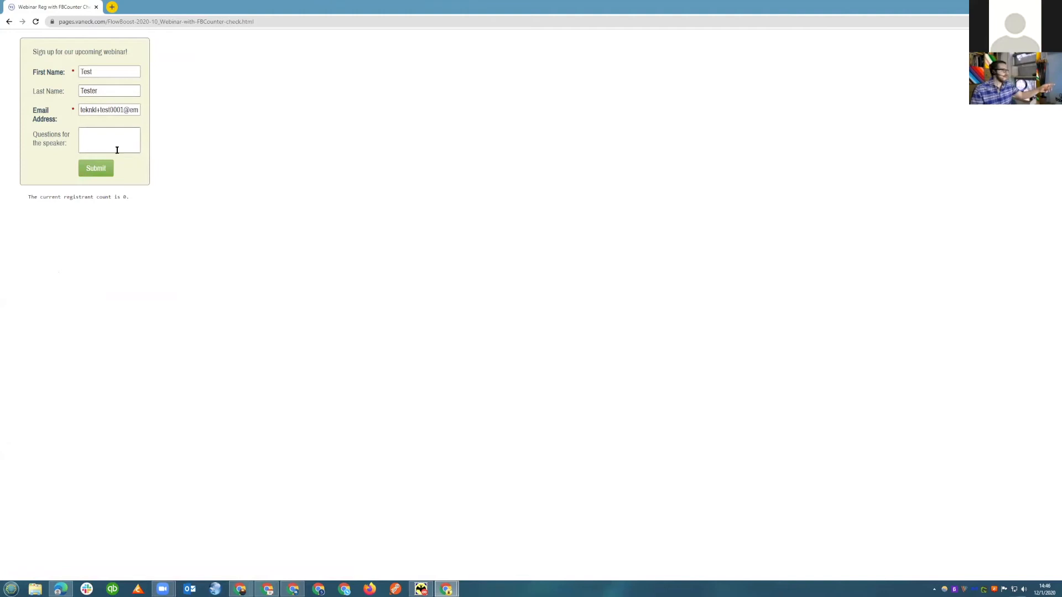
Examine the signup heading, the pre-filled email field and the registrant count line on the live page.
click(96, 138)
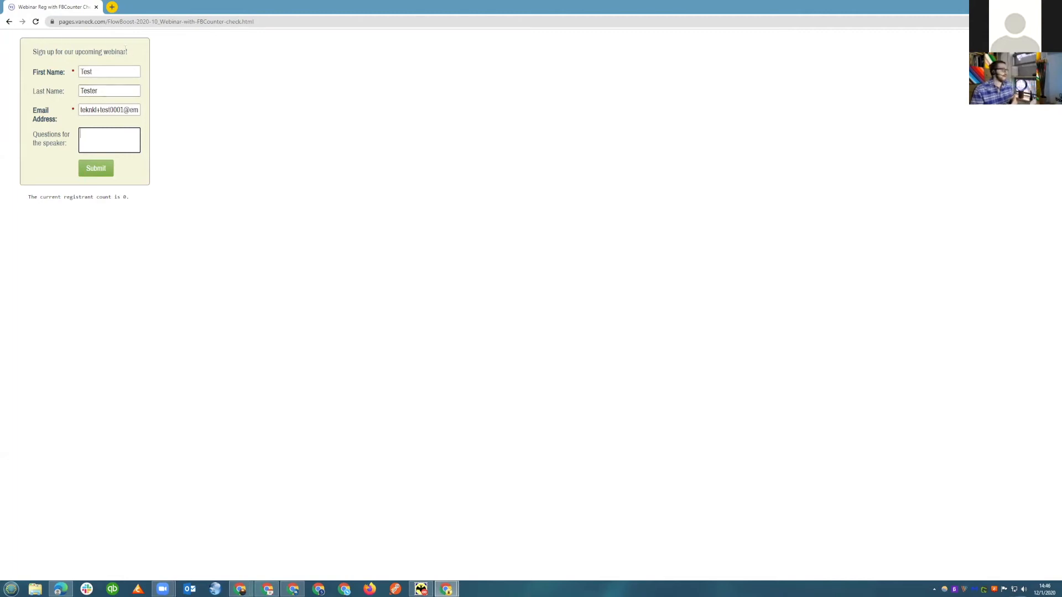
mouse_move(128, 51)
mouse_down()
mouse_move(57, 52)
mouse_move(124, 52)
mouse_up()
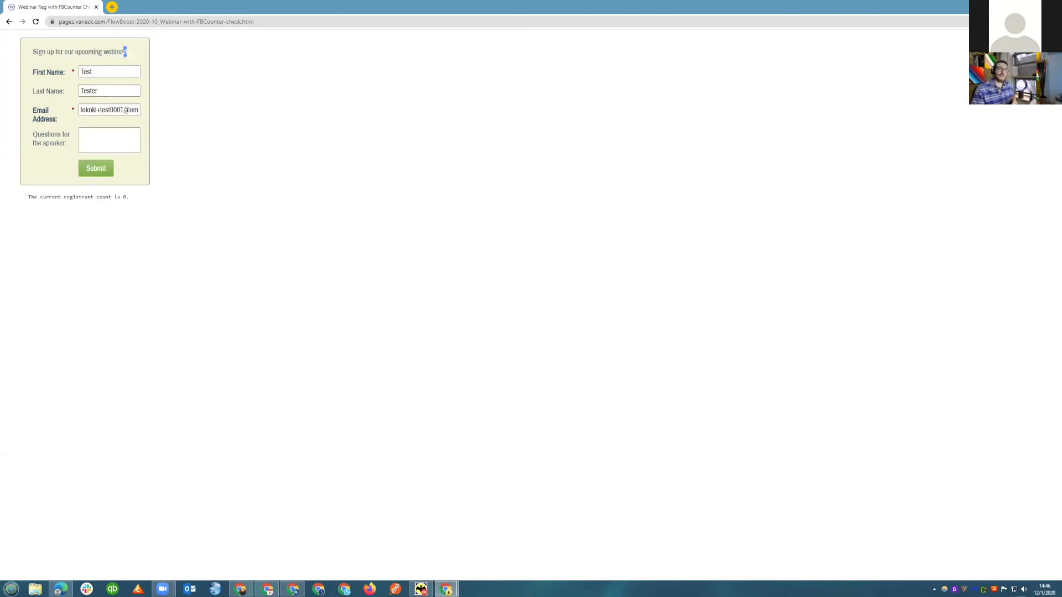
click(114, 110)
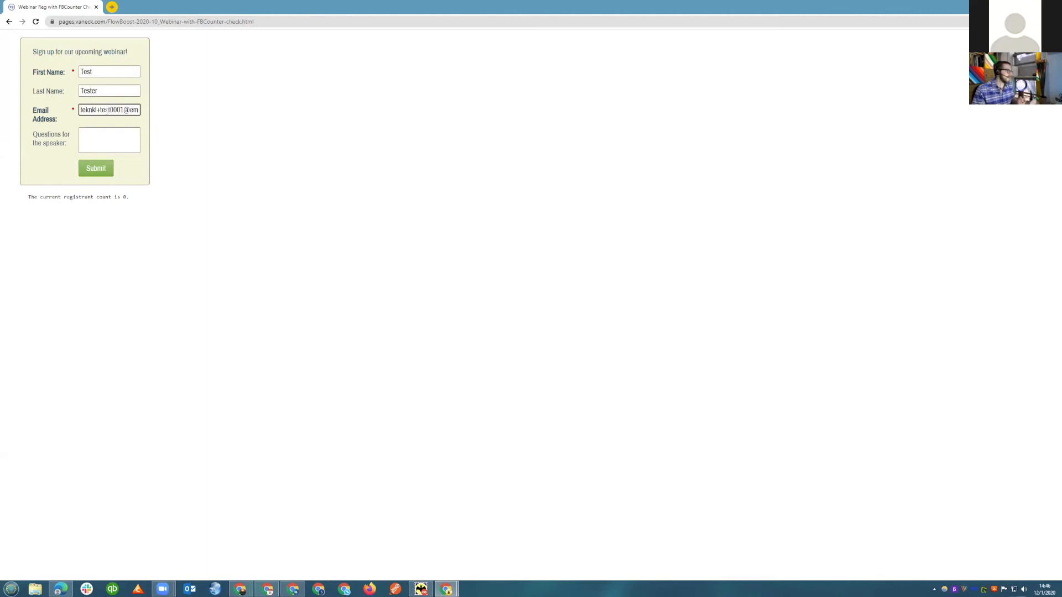
mouse_move(131, 197)
mouse_down()
mouse_move(49, 198)
mouse_move(128, 195)
mouse_up()
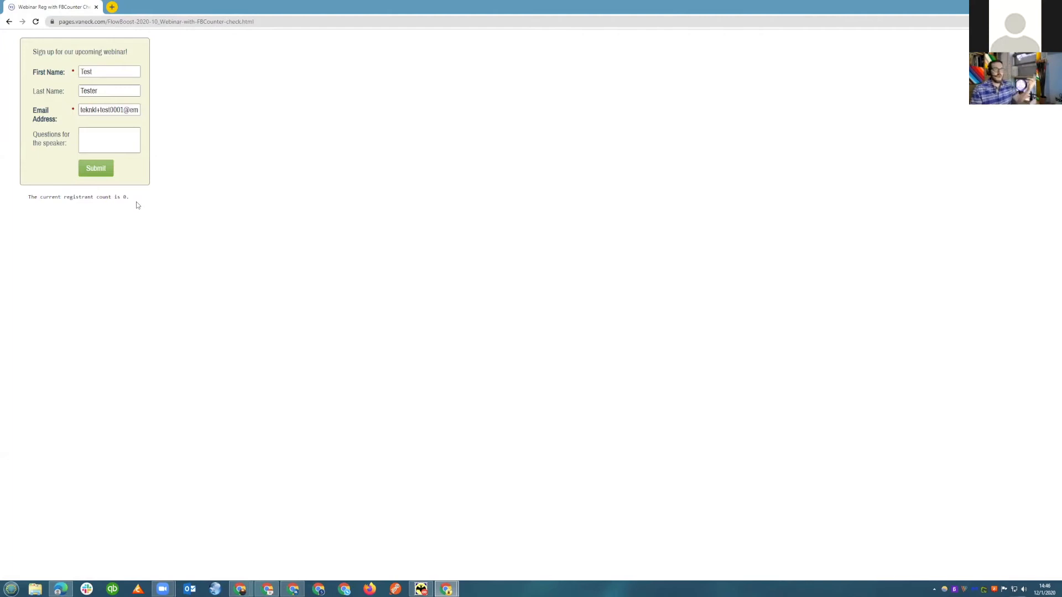
Change the pre-filled email to a unique test registrant address and submit the webinar signup form.
click(116, 109)
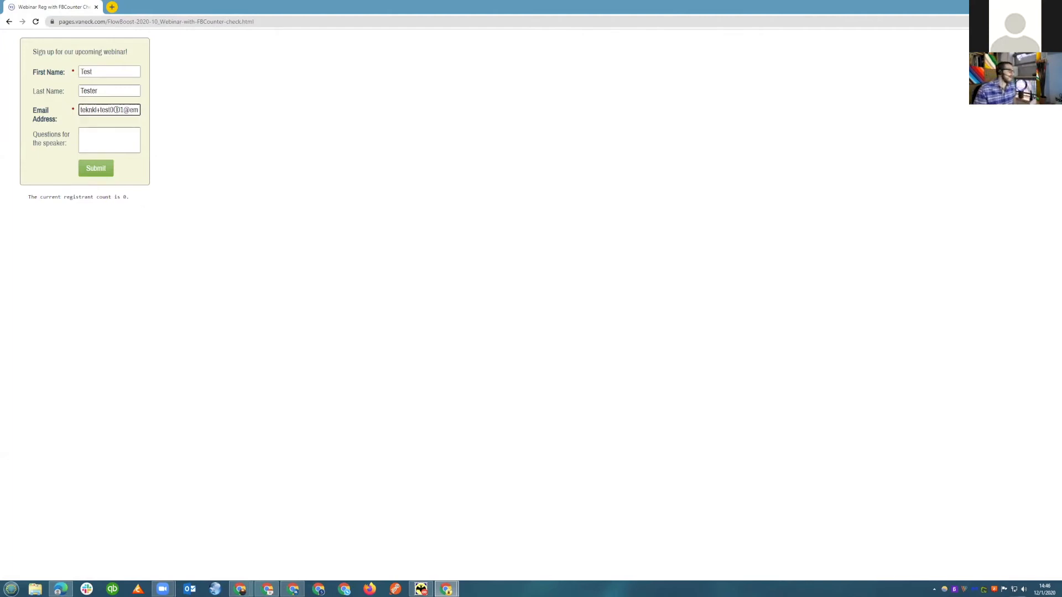
text(reg)
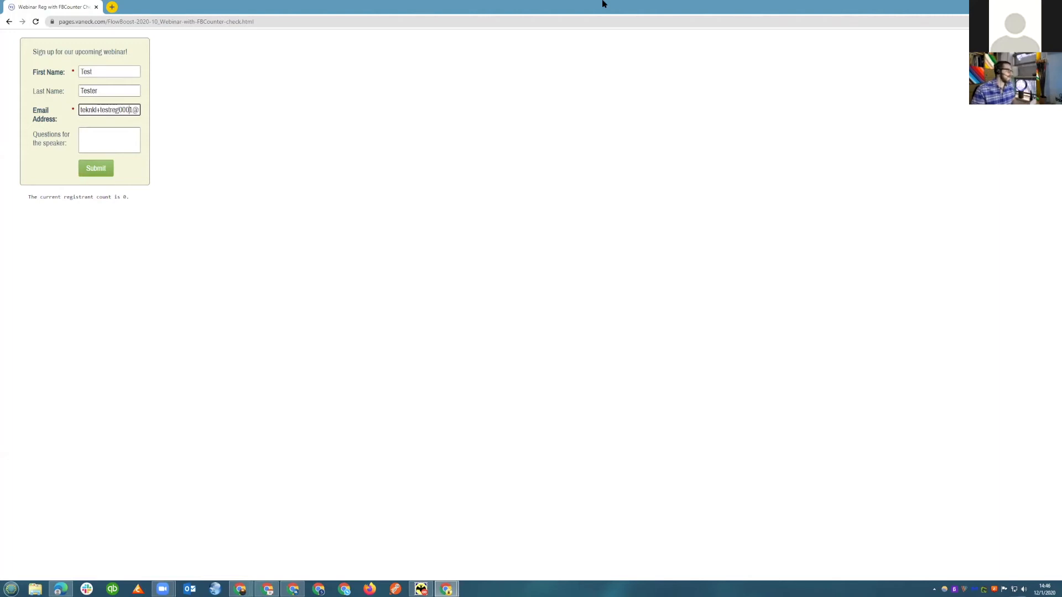
key(BackSpace)
text(6)
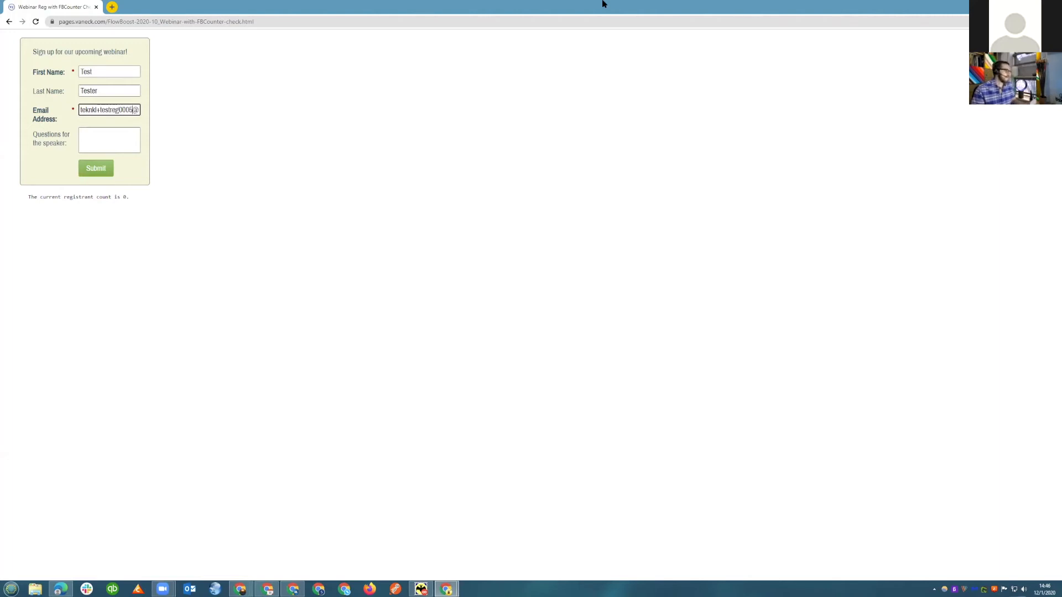
key(ctrl+a)
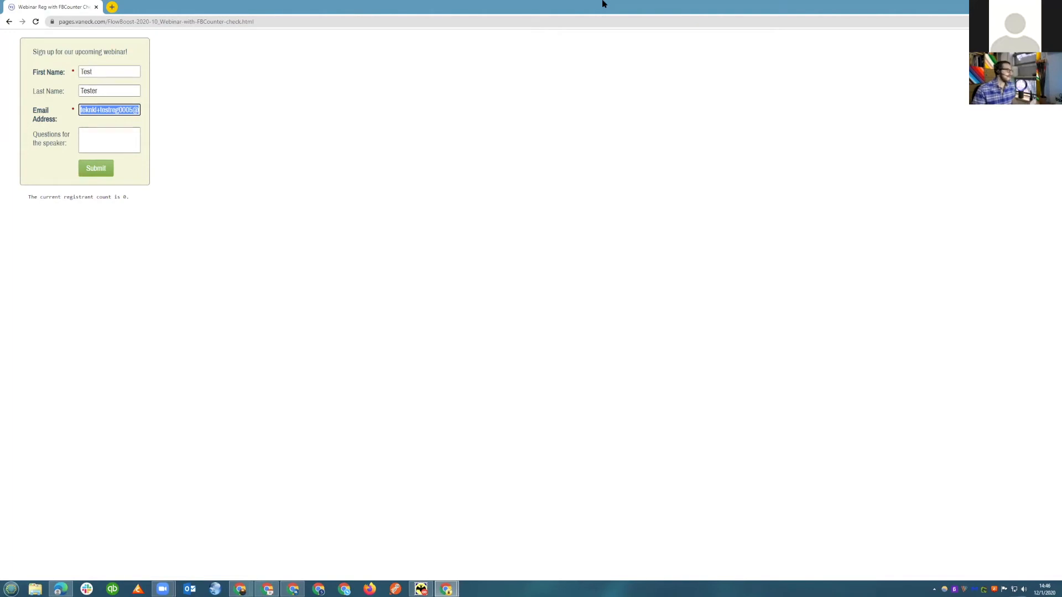
key(Return)
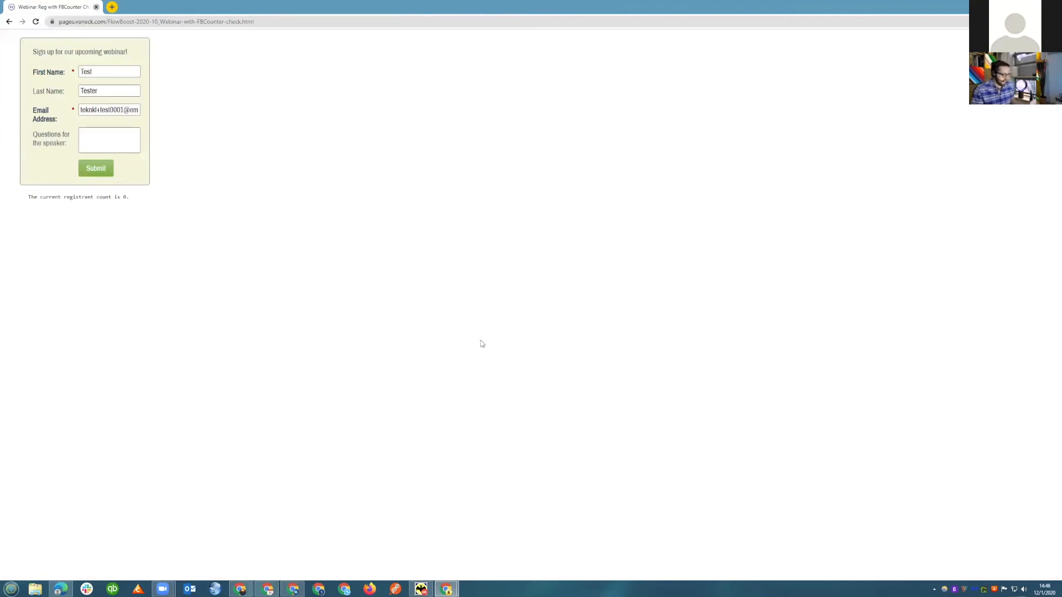
Reopen the landing page in a fresh incognito window and check the current registrant count.
key(ctrl+w)
key(ctrl+shift+n)
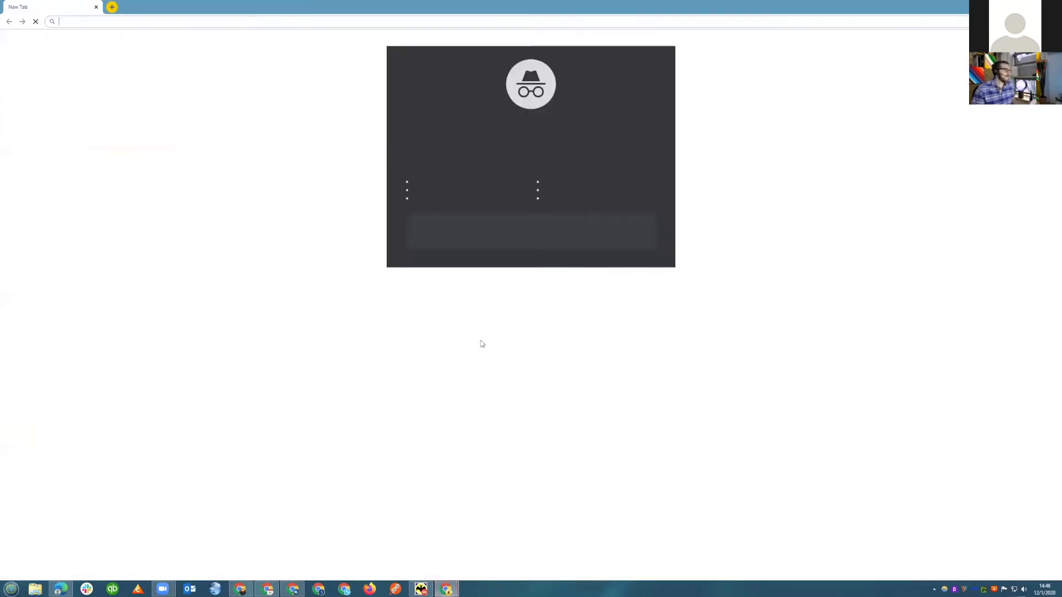
text(https://pages.vaneck.com/FlowBoost-2020-10_Webinar-with-FBCounter-check.html)
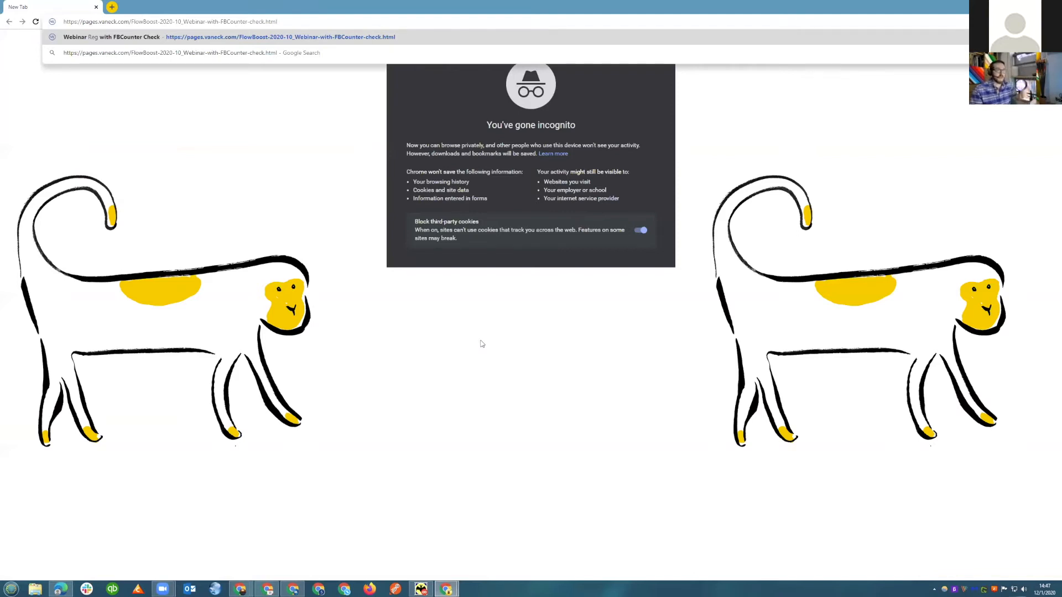
key(Return)
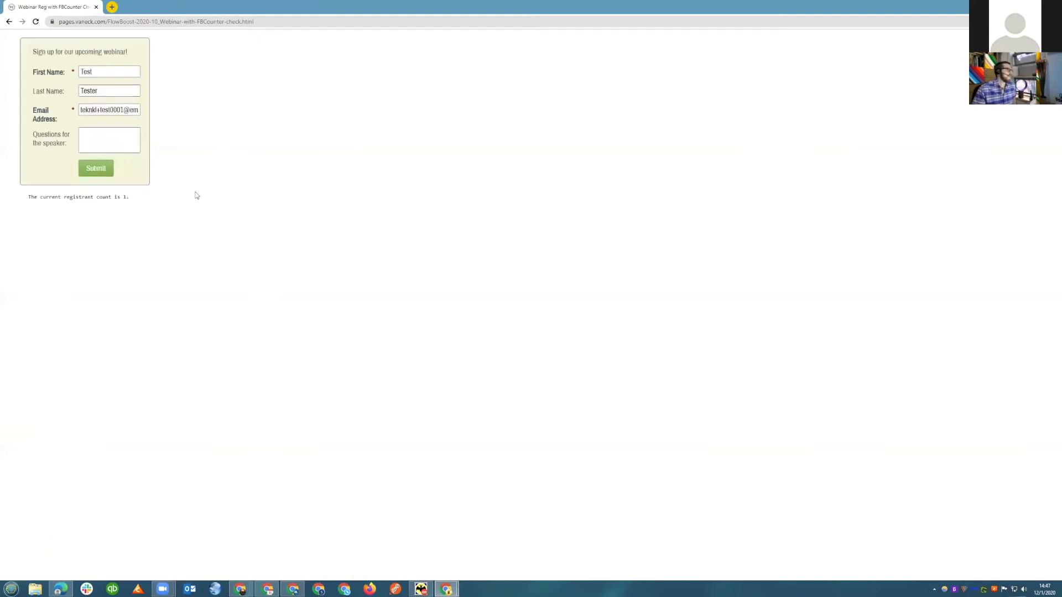
drag(130, 198, 38, 198)
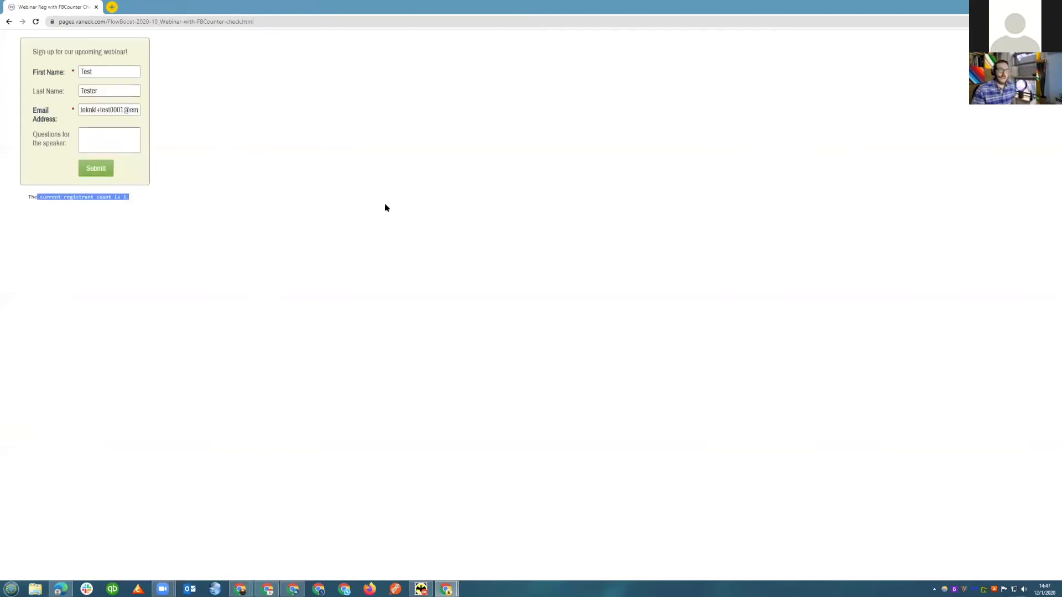
click(243, 174)
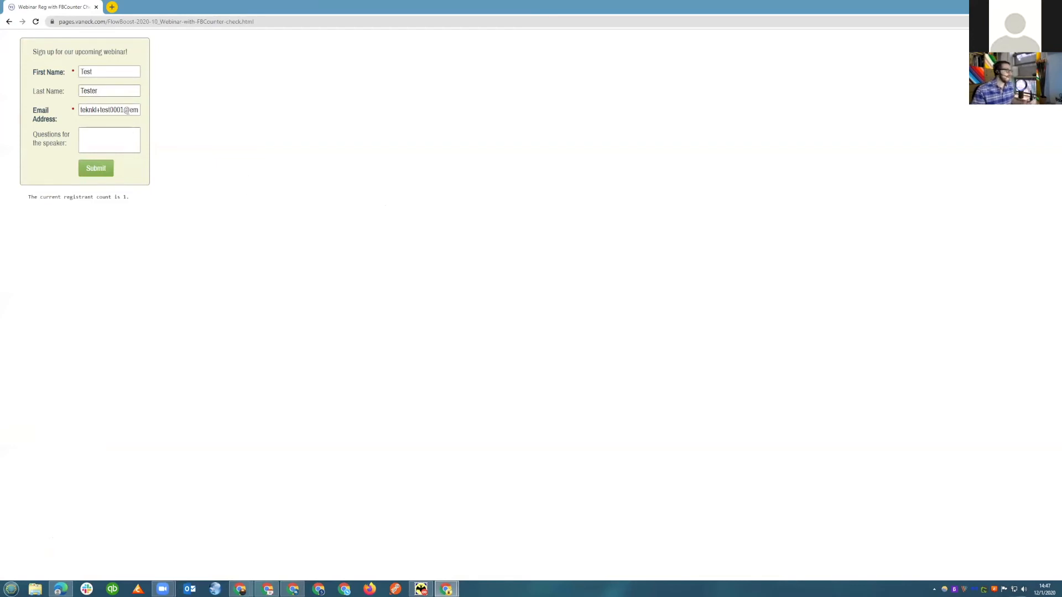
Submit a second webinar signup using a different test registrant email address.
click(110, 109)
text(reg)
key(Right)
key(Right)
key(BackSpace)
text(6)
key(Return)
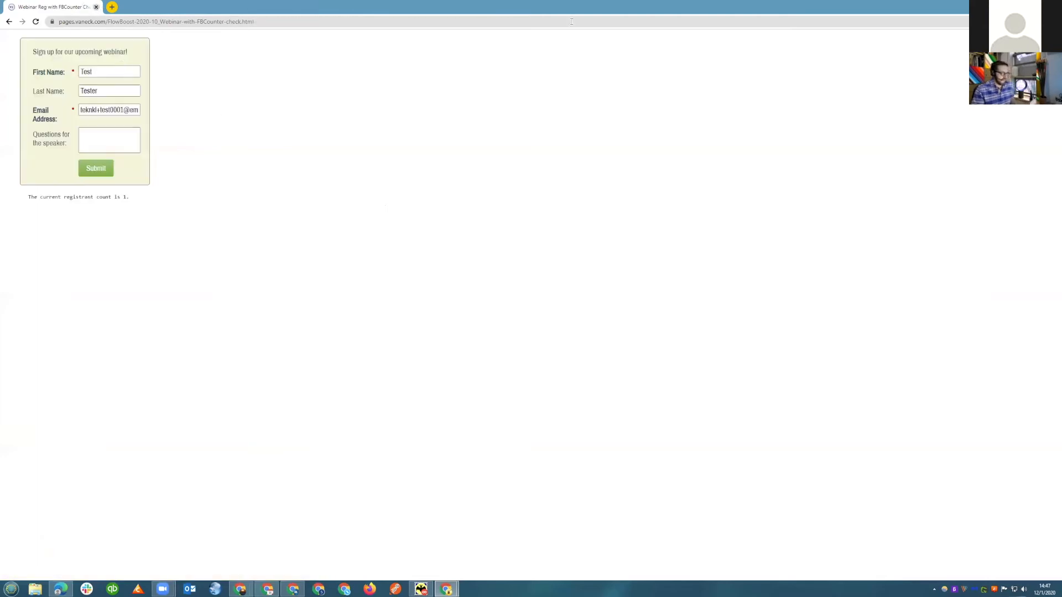
Load the signup page in another fresh incognito window and check the registrant count after the second signup.
key(ctrl+w)
key(ctrl+shift+n)
text(https://pages.vaneck.com/FlowBoost-2020-10_Webinar-with-FBCounter-check.html)
key(Return)
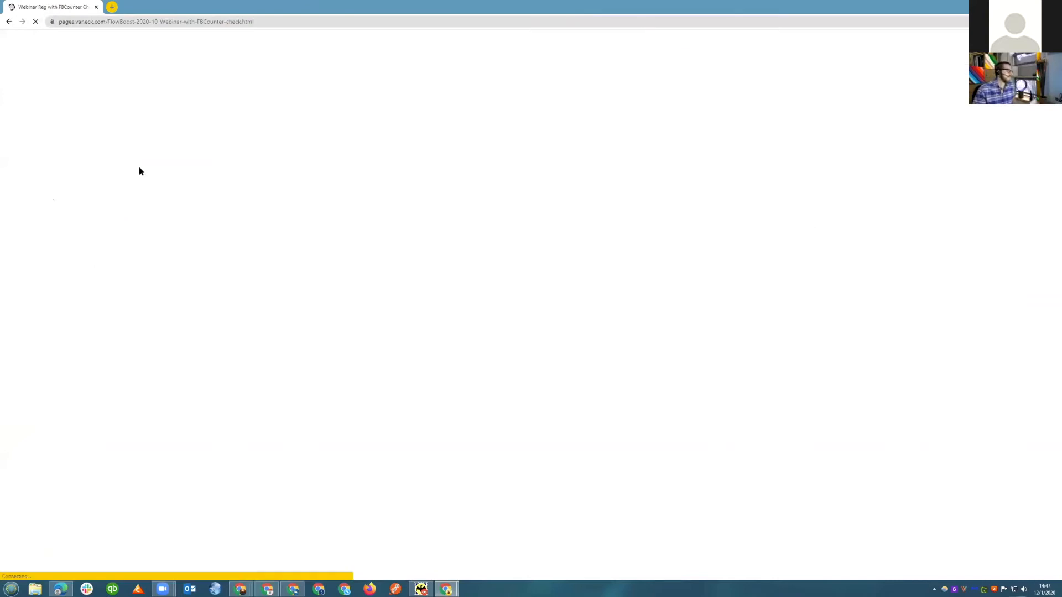
drag(133, 198, 49, 197)
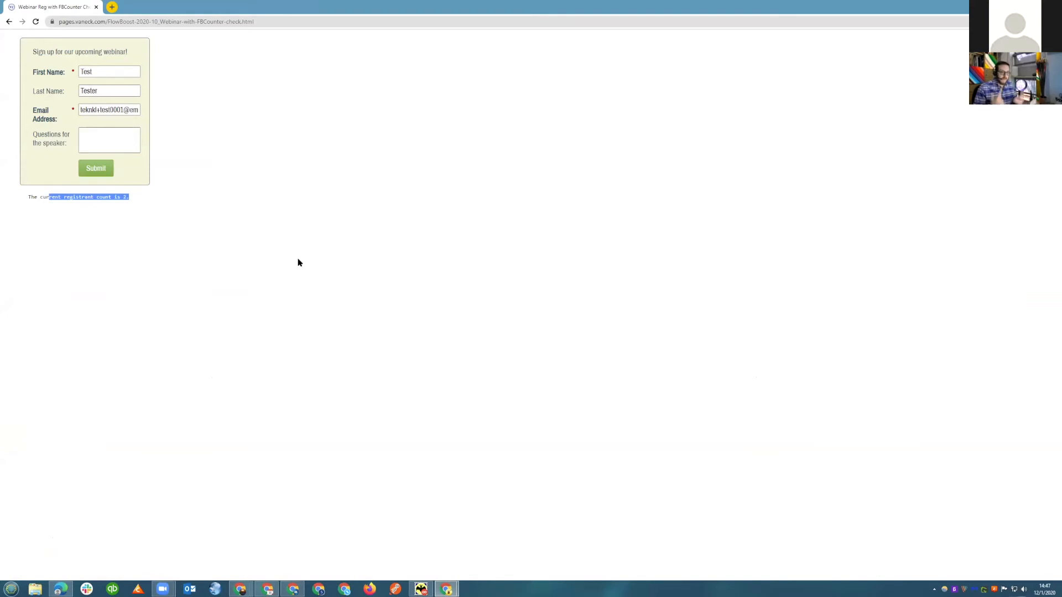
click(901, 459)
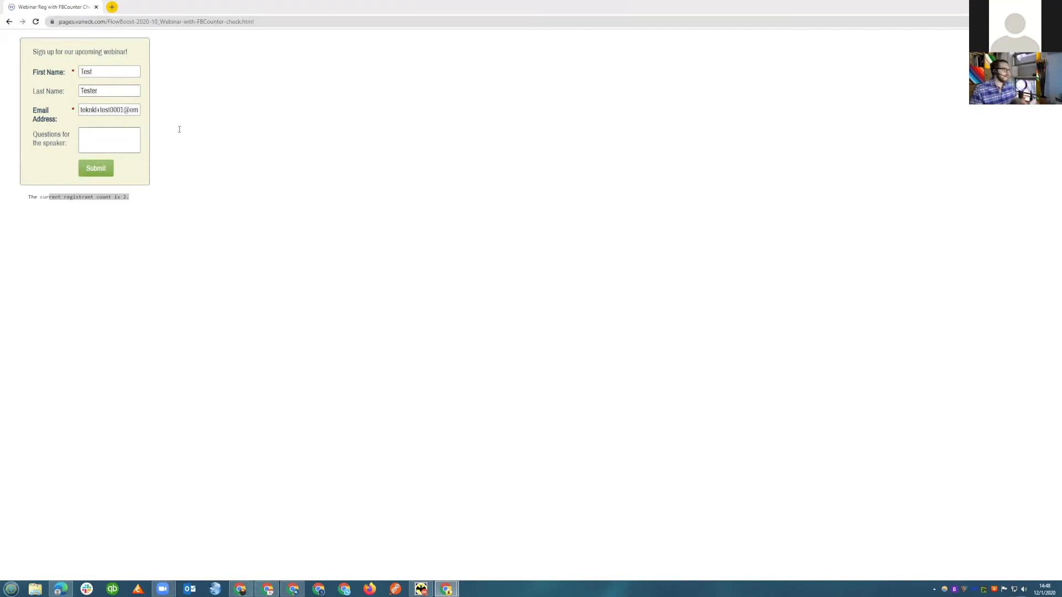
Enter a third unique test email address in the signup form and submit the registration.
click(112, 109)
text(reg)
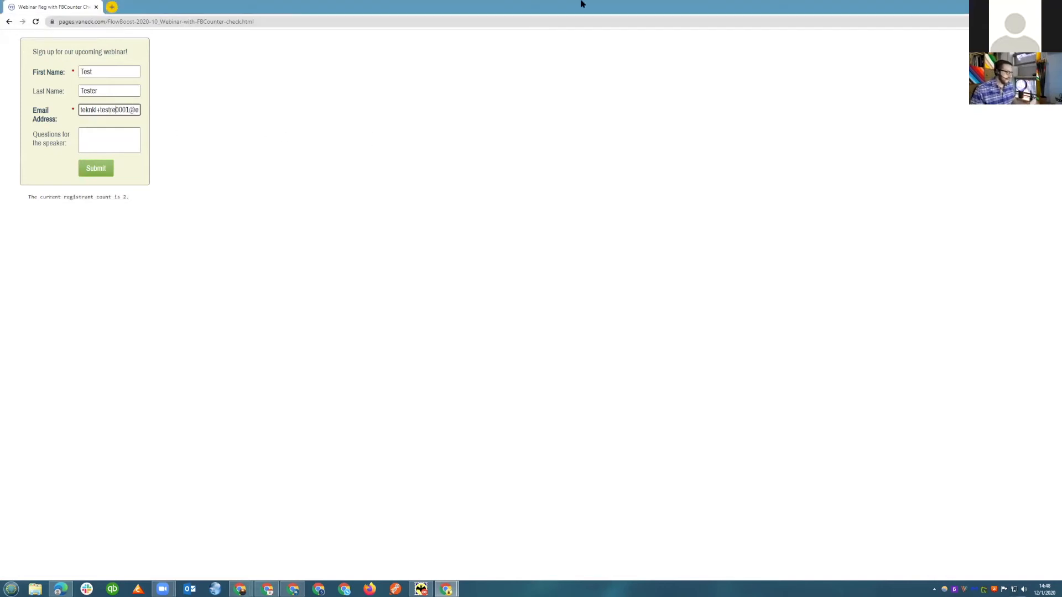
key(BackSpace)
text(7)
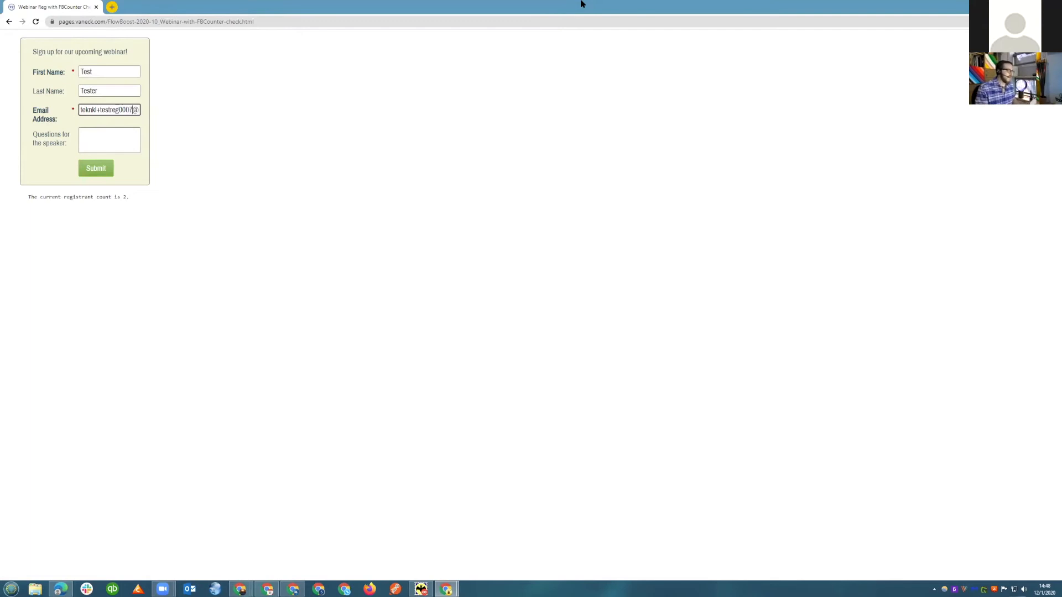
click(103, 168)
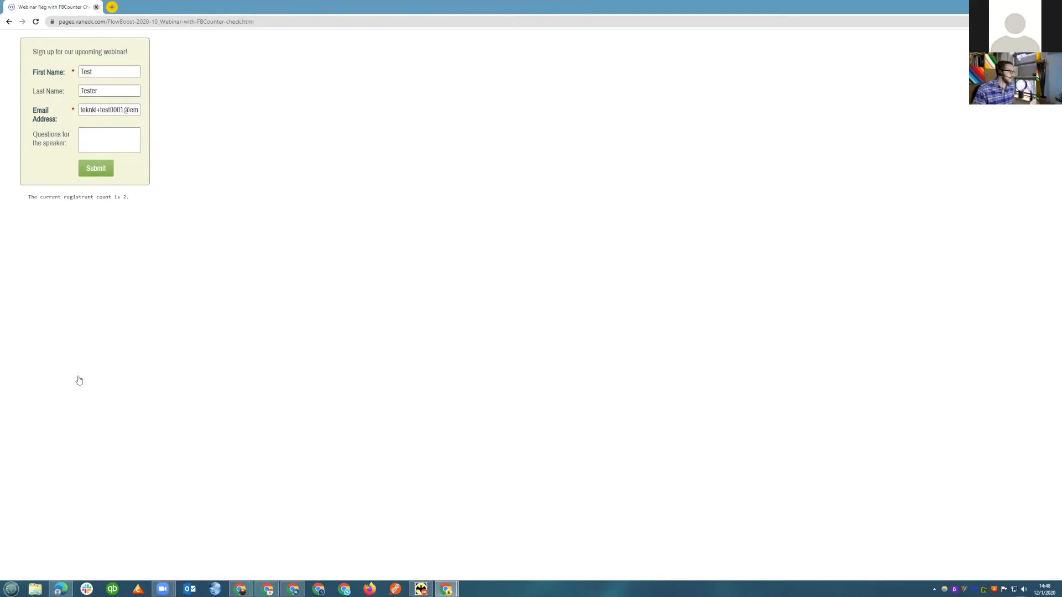
Close the incognito window and expand the Lists folder of Program Lab 8723 - FlowBoost (2020-10+) in Marketo.
key(ctrl+w)
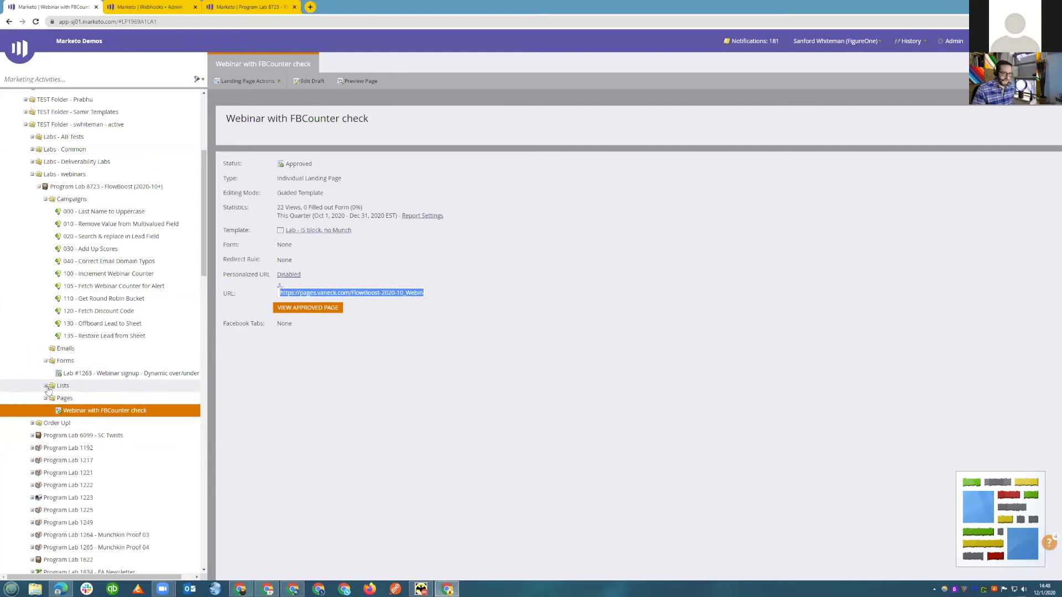
click(47, 387)
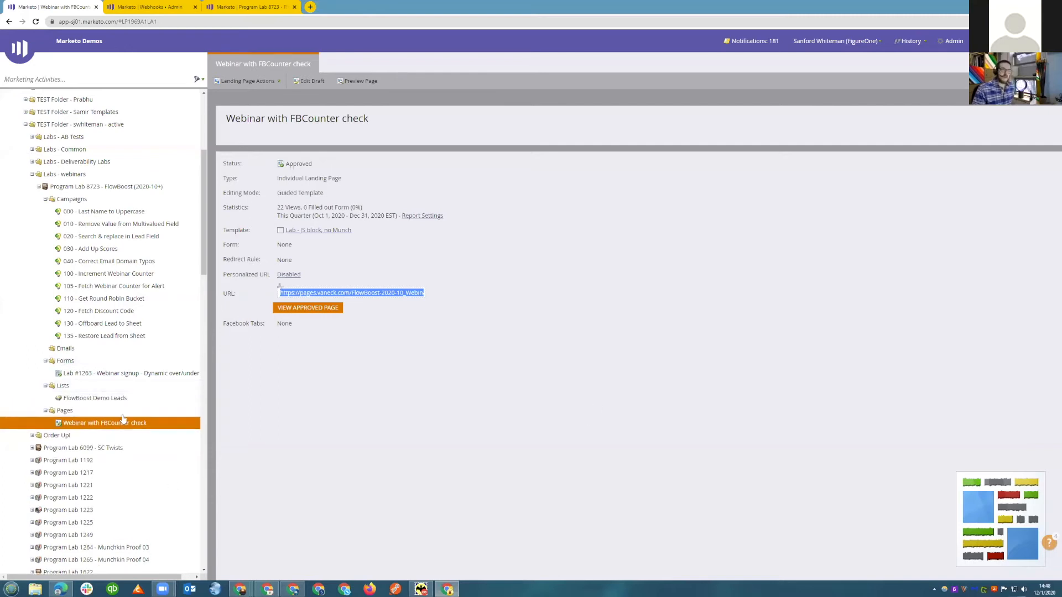
Open the people in the FlowBoost Demo Leads list and view the activity log of the newest test registrant.
click(111, 398)
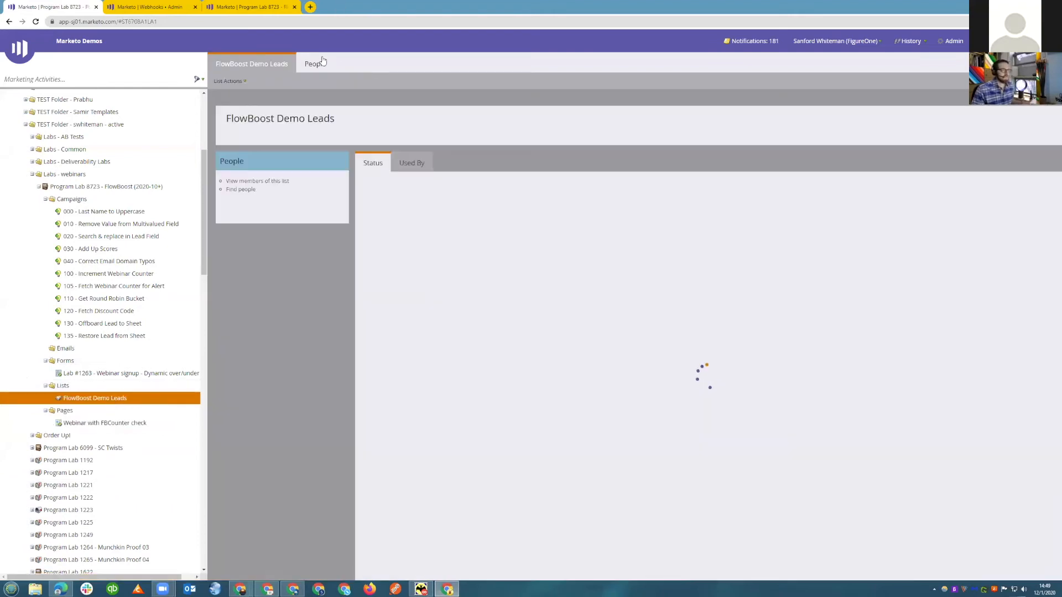
click(316, 63)
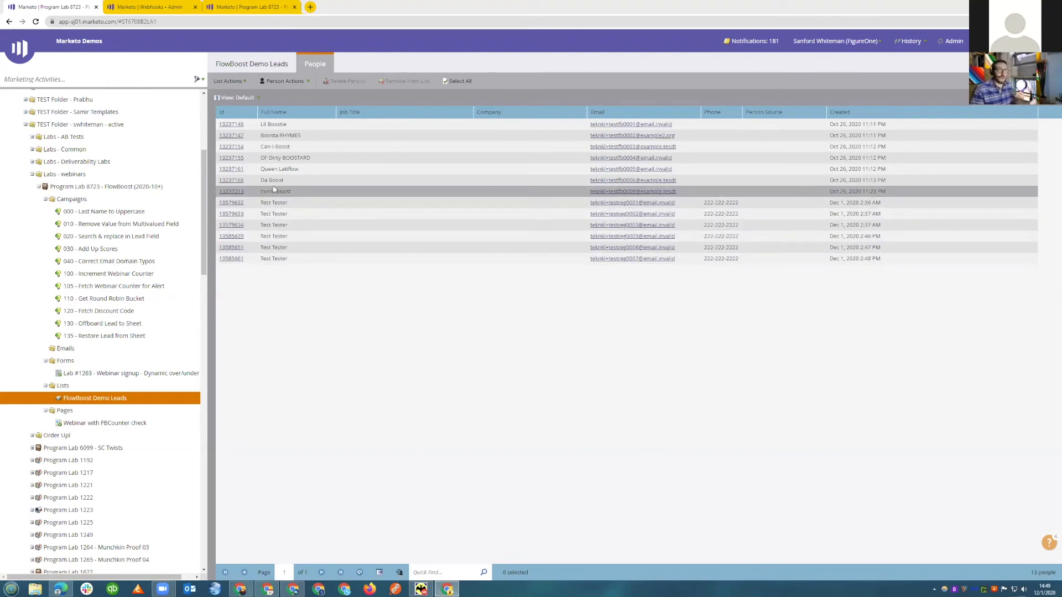
click(232, 259)
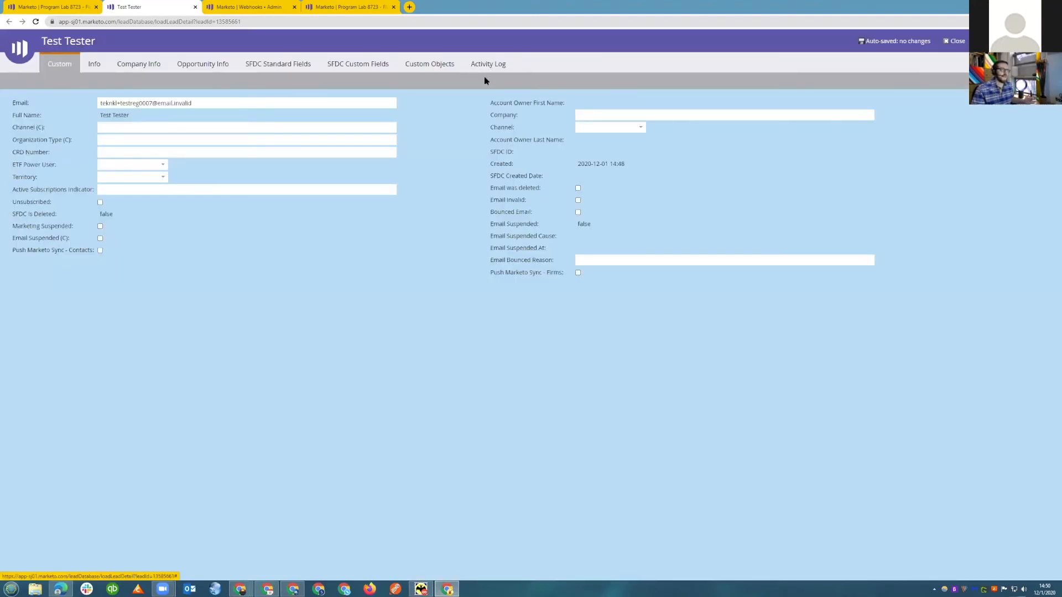
click(486, 68)
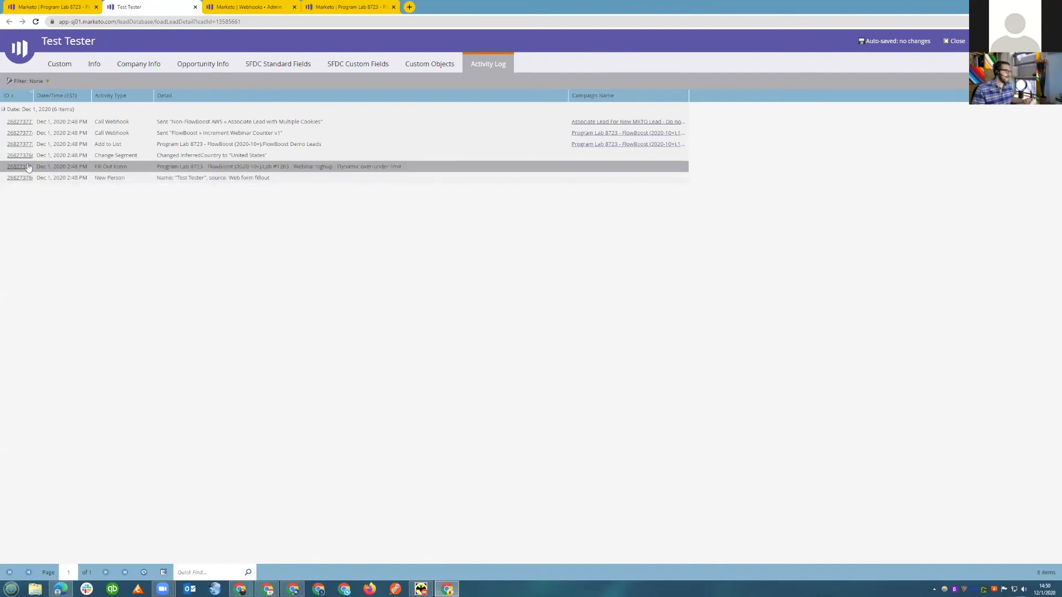
Examine the payload and response in the activity details of the FlowBoost » Increment Webinar Counter v1 webhook call, and close them.
click(20, 135)
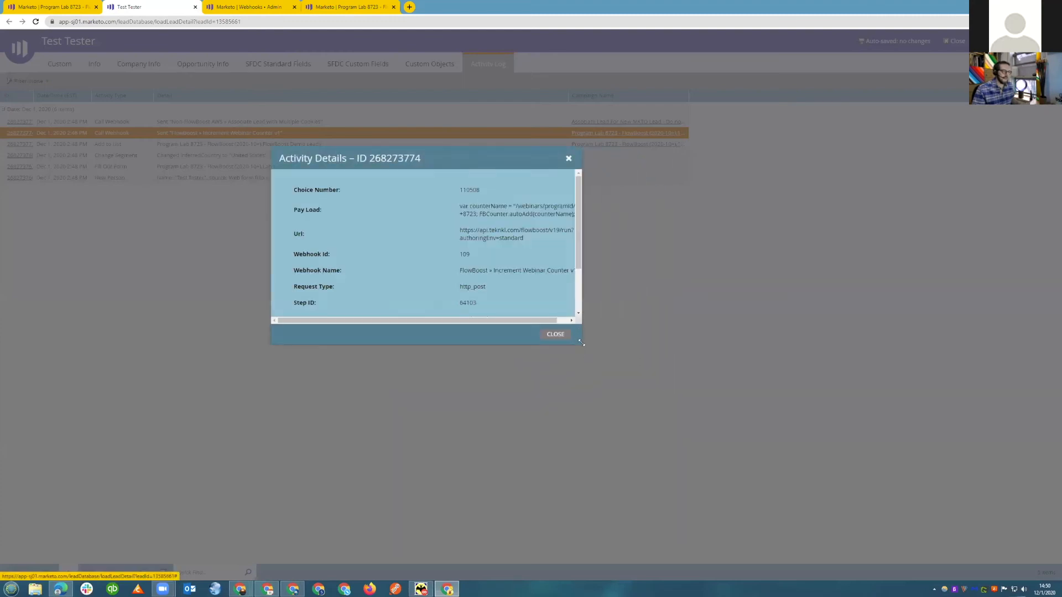
drag(736, 390, 735, 390)
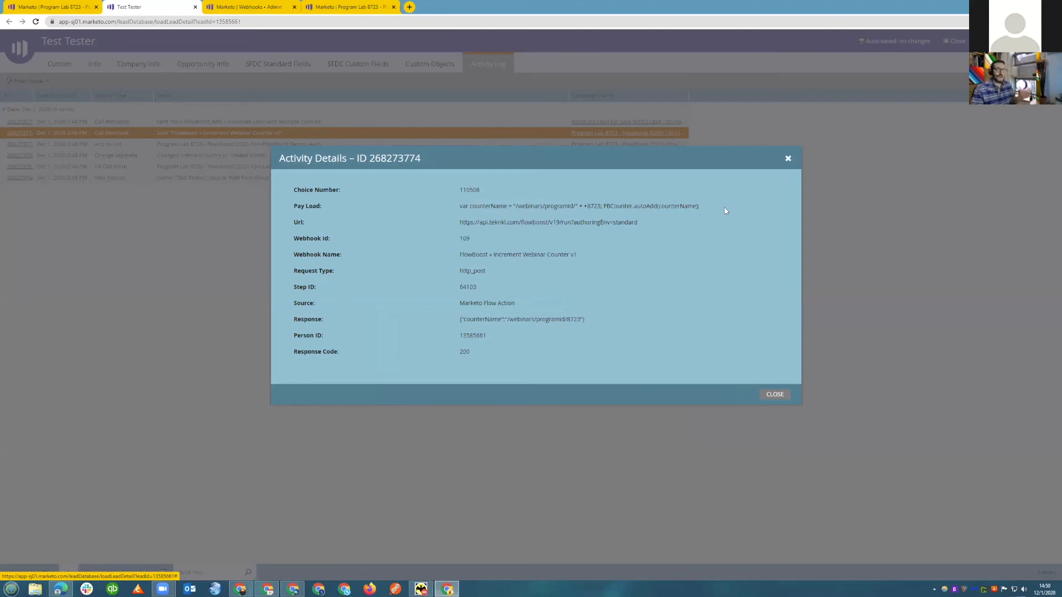
mouse_move(703, 206)
mouse_down()
mouse_move(572, 219)
mouse_move(460, 206)
mouse_move(696, 207)
mouse_up()
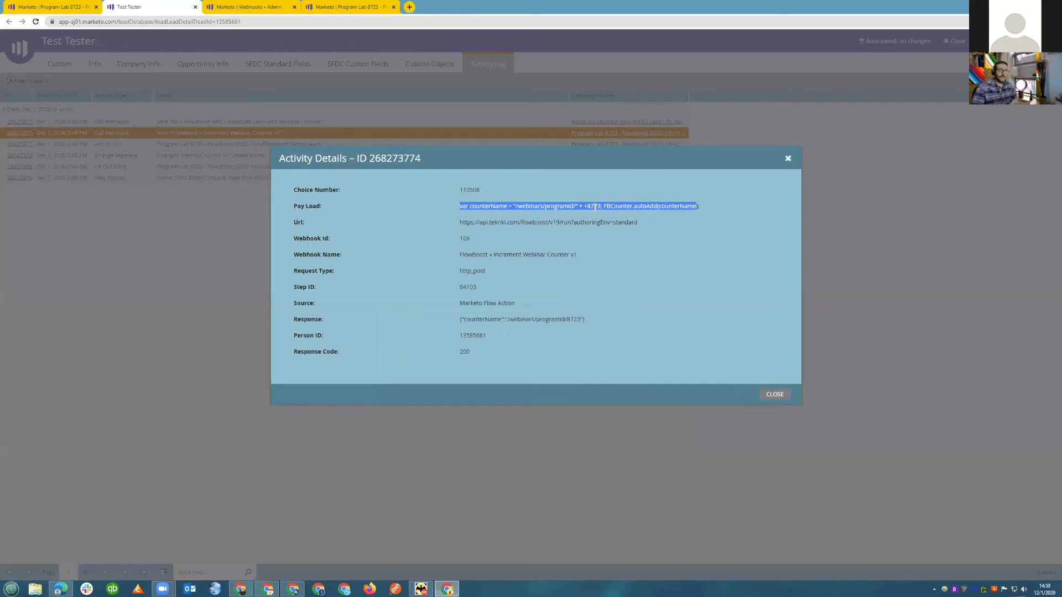
click(647, 207)
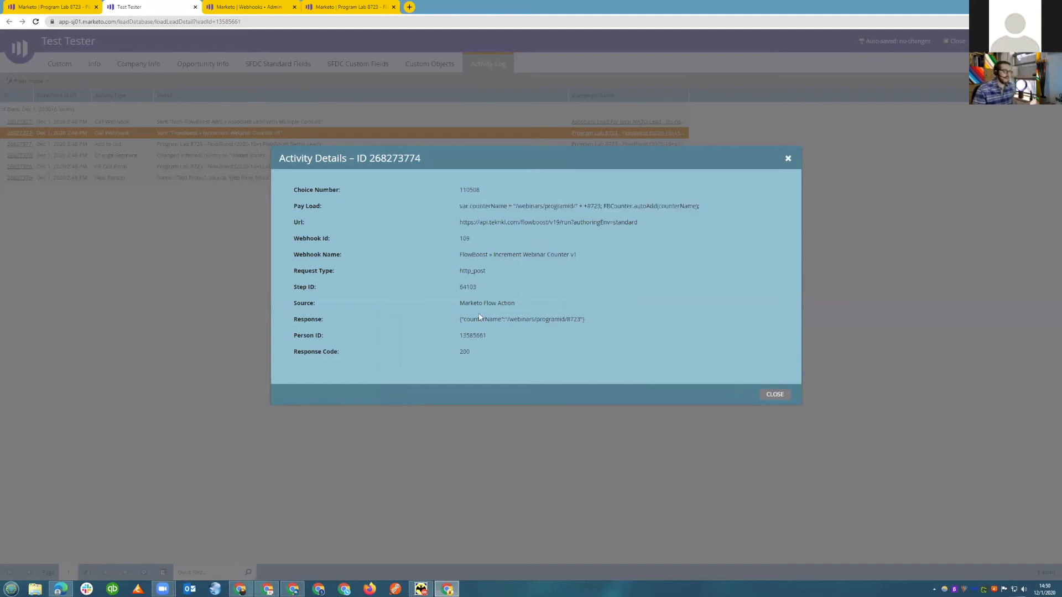
drag(466, 319, 585, 320)
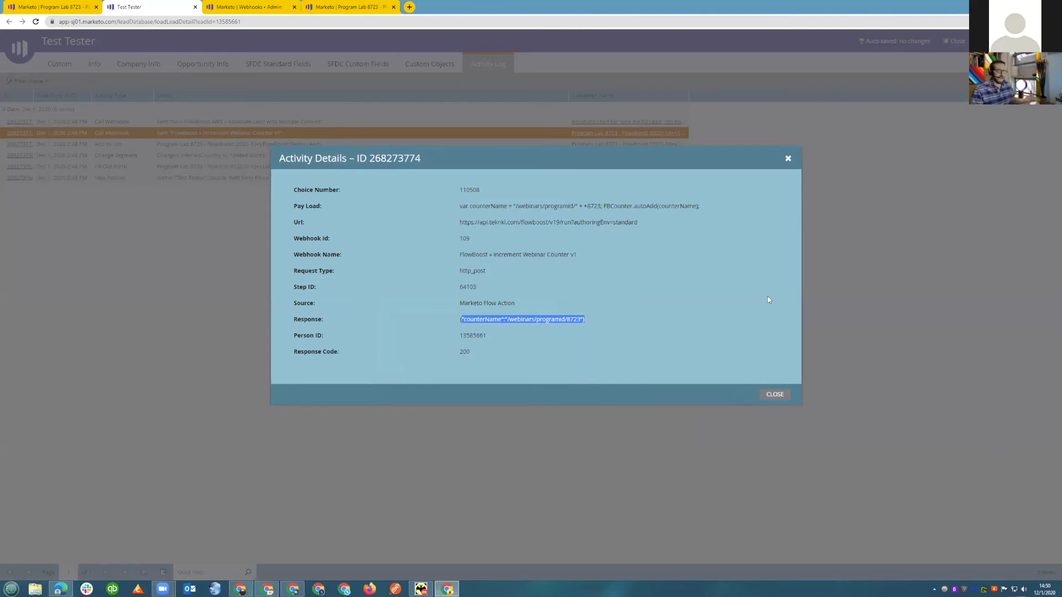
click(772, 396)
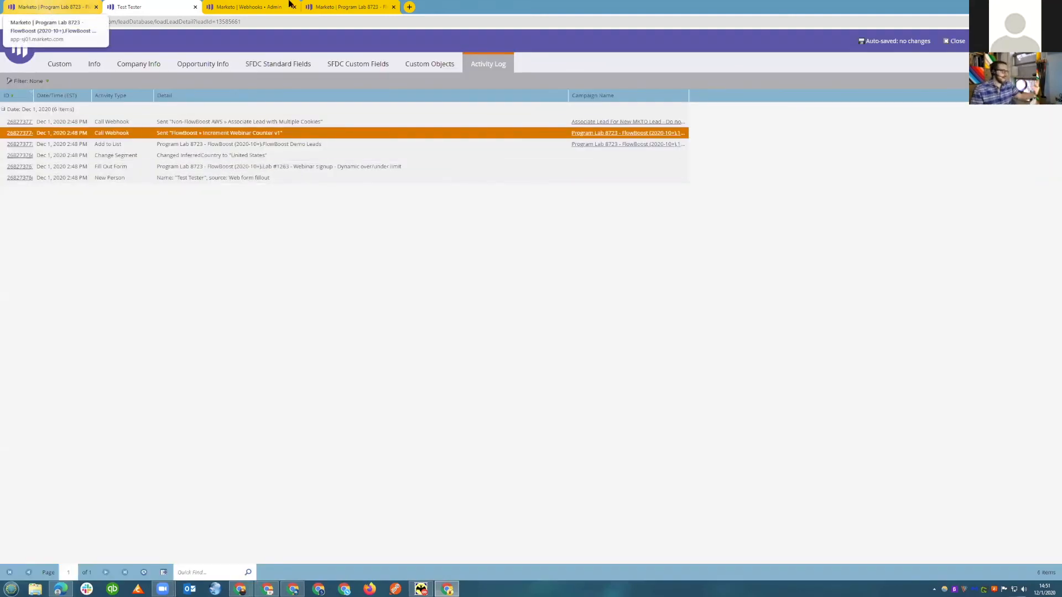
Set the Max Registrants token of Program Lab 8723 - FlowBoost (2020-10+) to 3 and save it.
click(53, 8)
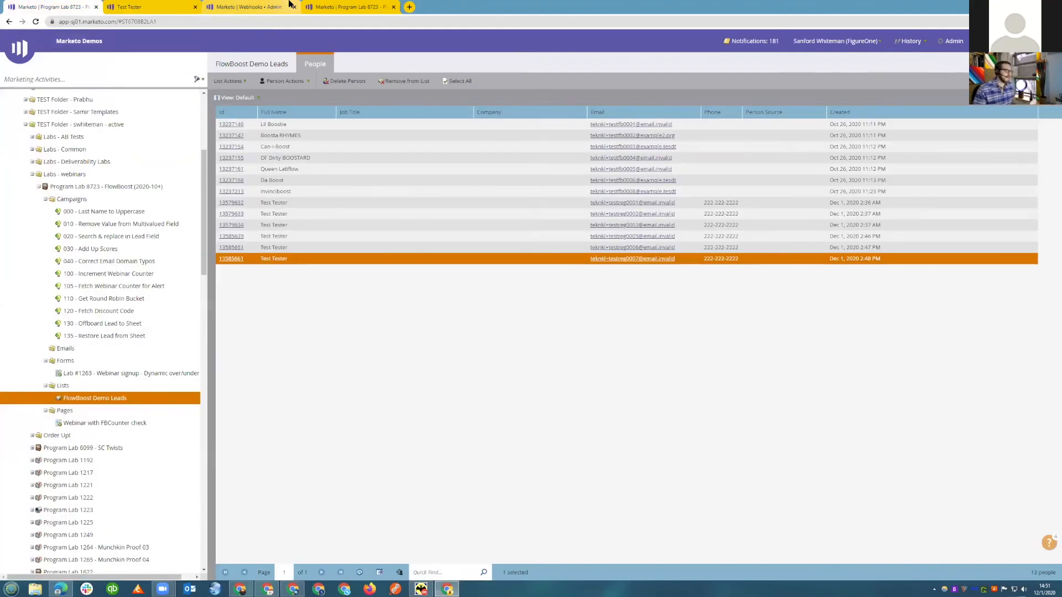
click(89, 187)
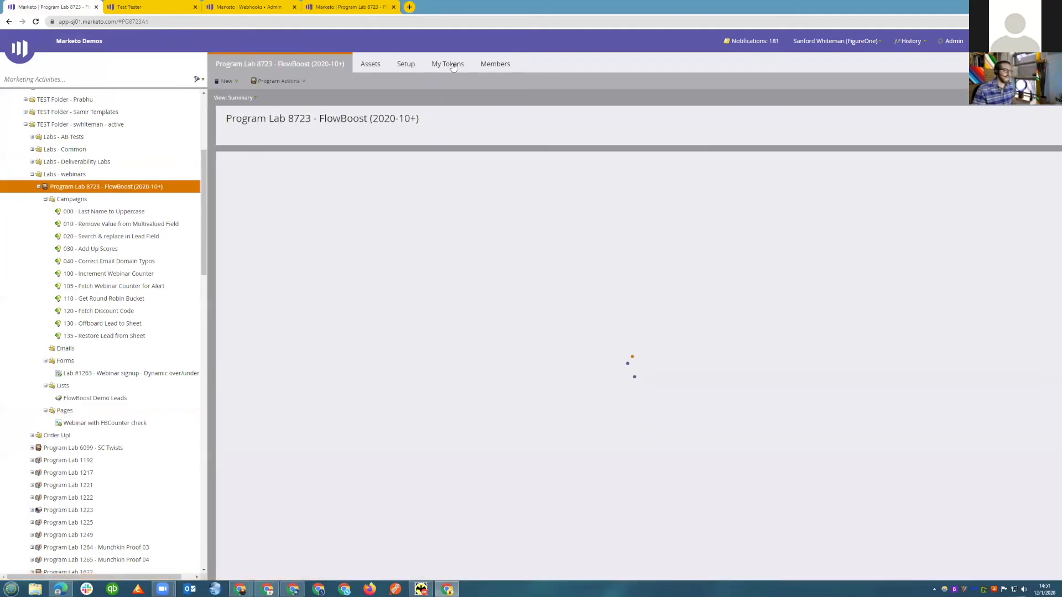
click(452, 64)
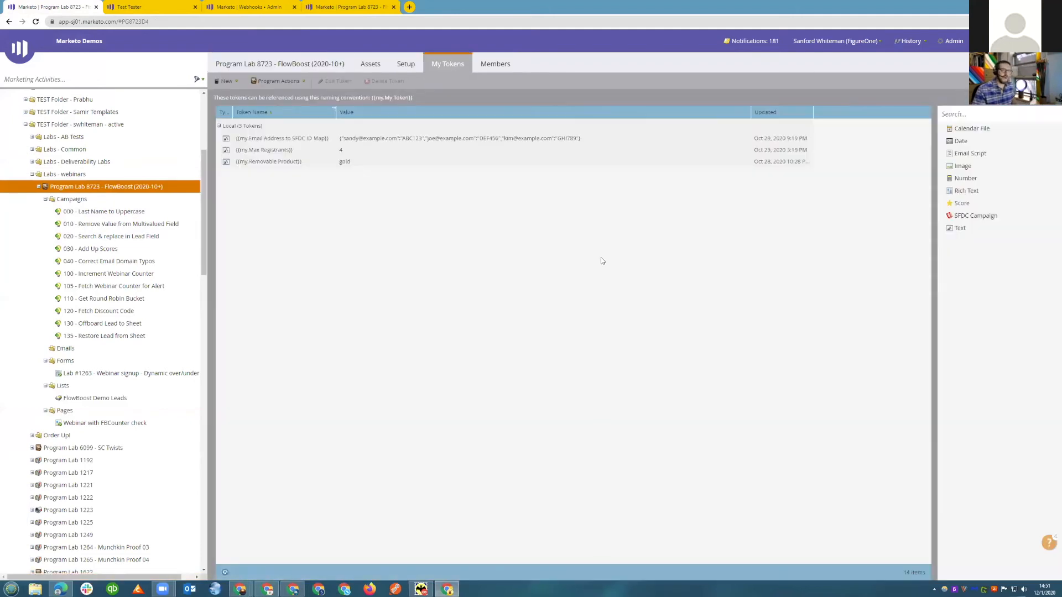
double_click(318, 150)
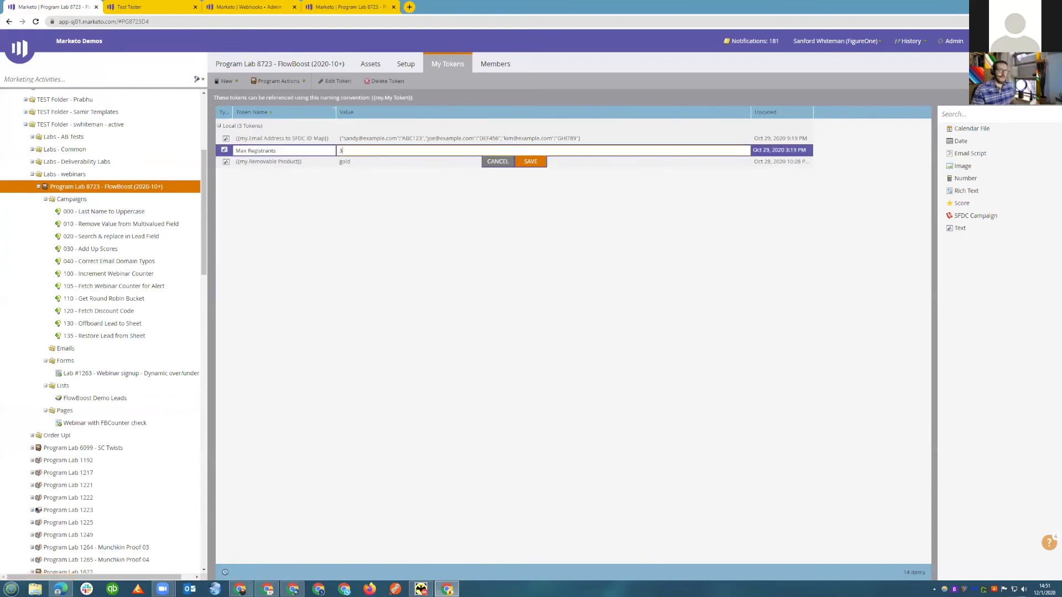
key(Return)
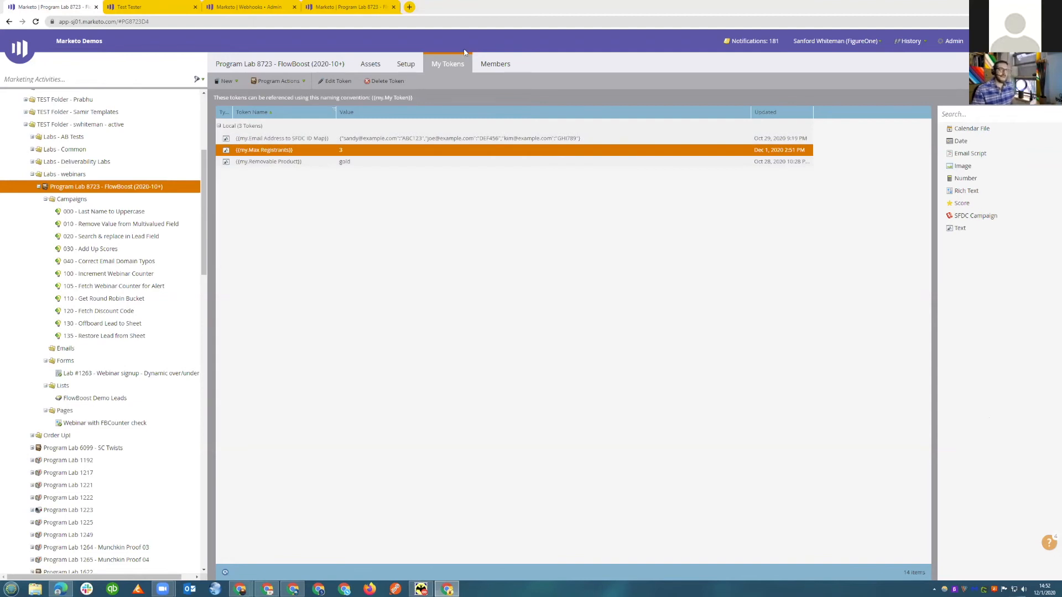
Load the webinar signup page in a fresh incognito window and examine the form's message at the new registrant limit.
click(478, 18)
key(ctrl+shift+n)
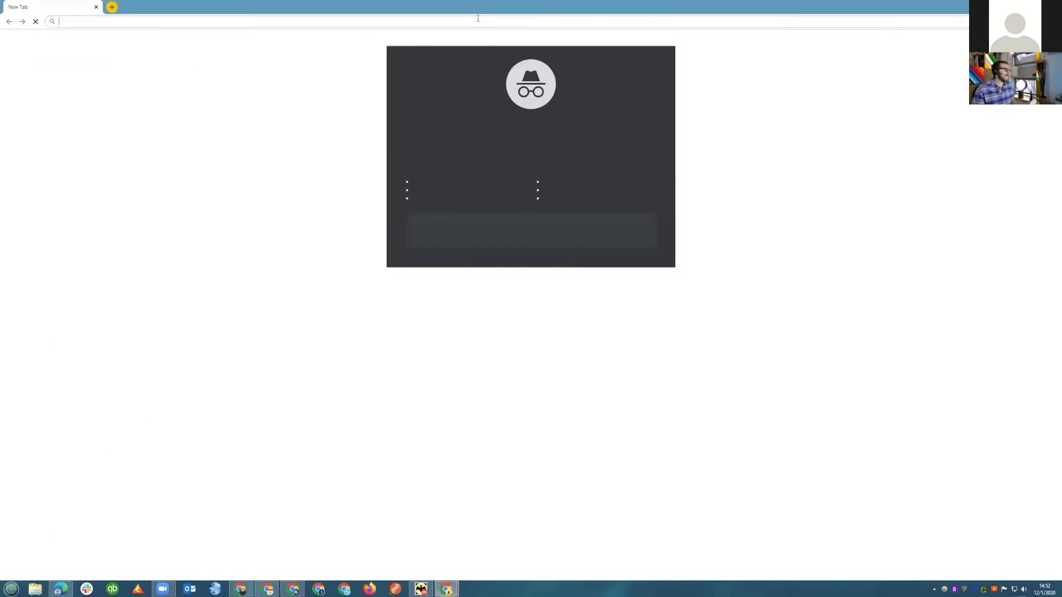
text(https://pages.vaneck.com/FlowBoost-2020-10_Webinar-with-FBCounter-check.html)
key(Return)
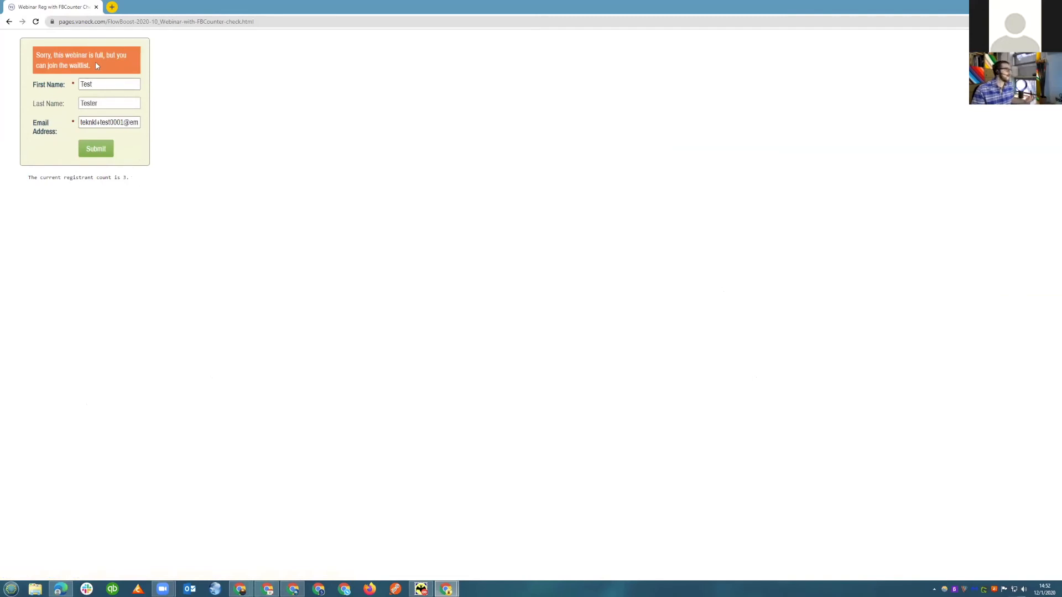
drag(95, 65, 34, 53)
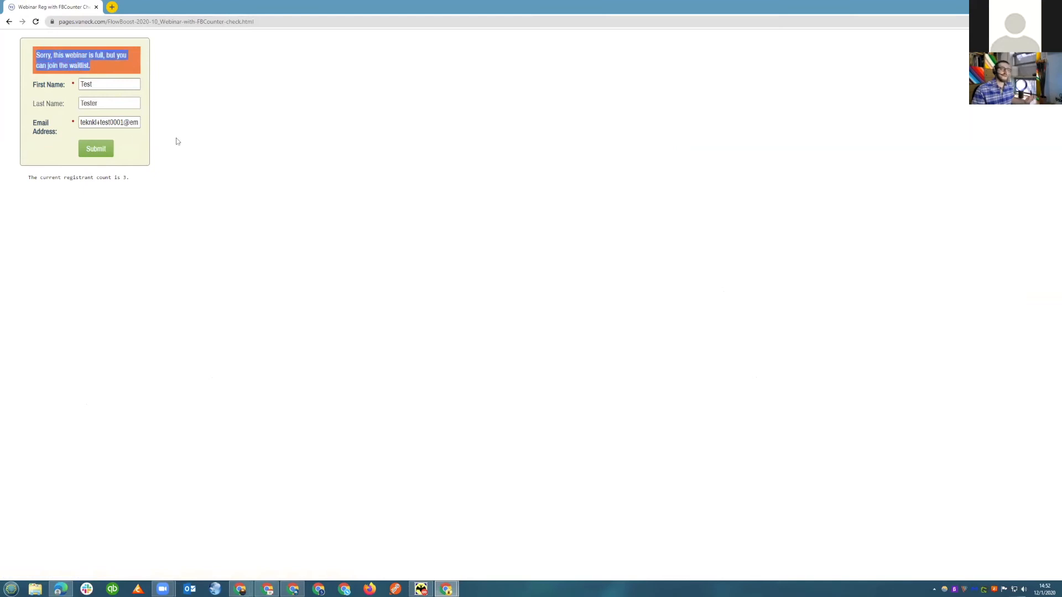
click(110, 123)
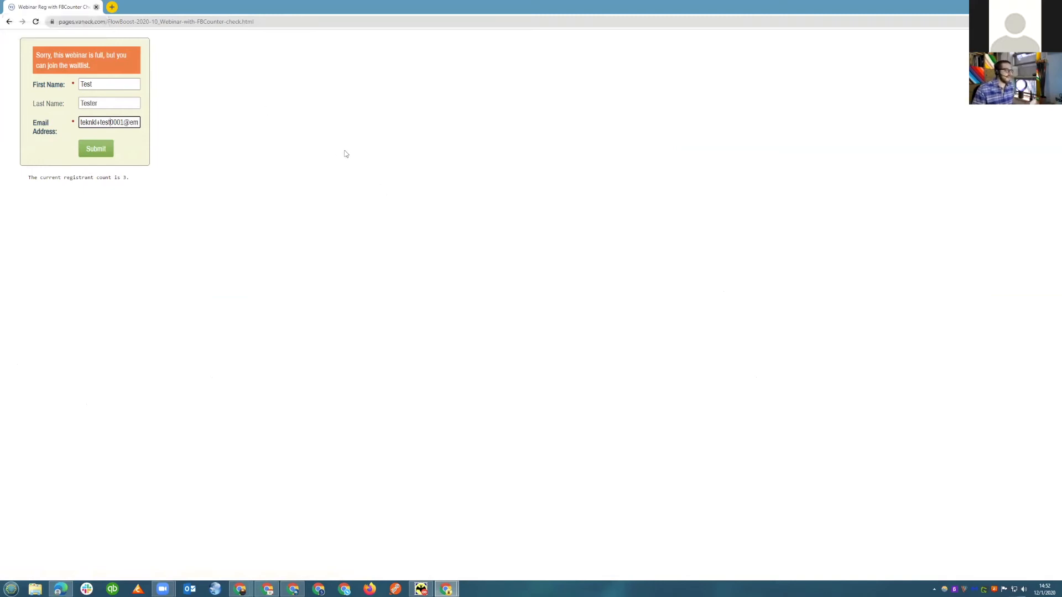
Return to the program's tokens and set the Max Registrants token to 5, saving the change.
key(alt+Tab)
double_click(387, 149)
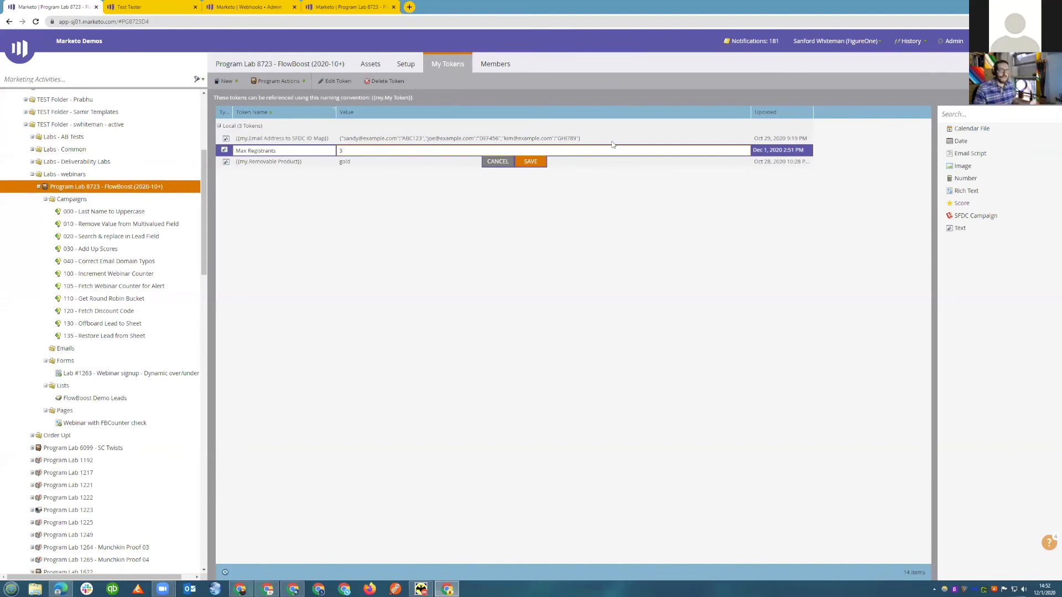
key(BackSpace)
text(5)
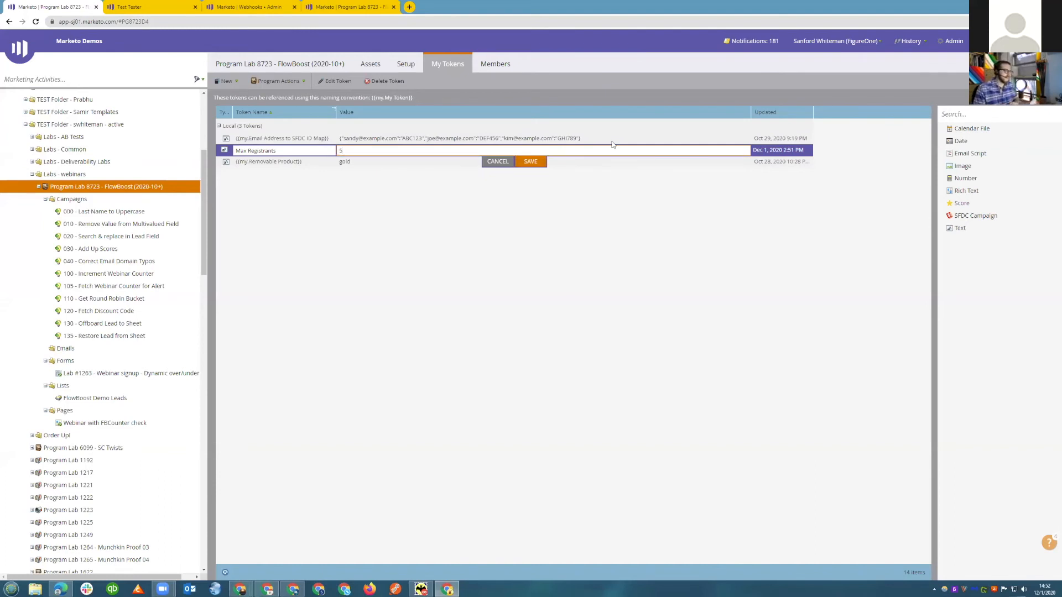
key(Return)
Check the signup form in a new incognito window after raising the registrant limit, and close that window.
key(ctrl+shift+n)
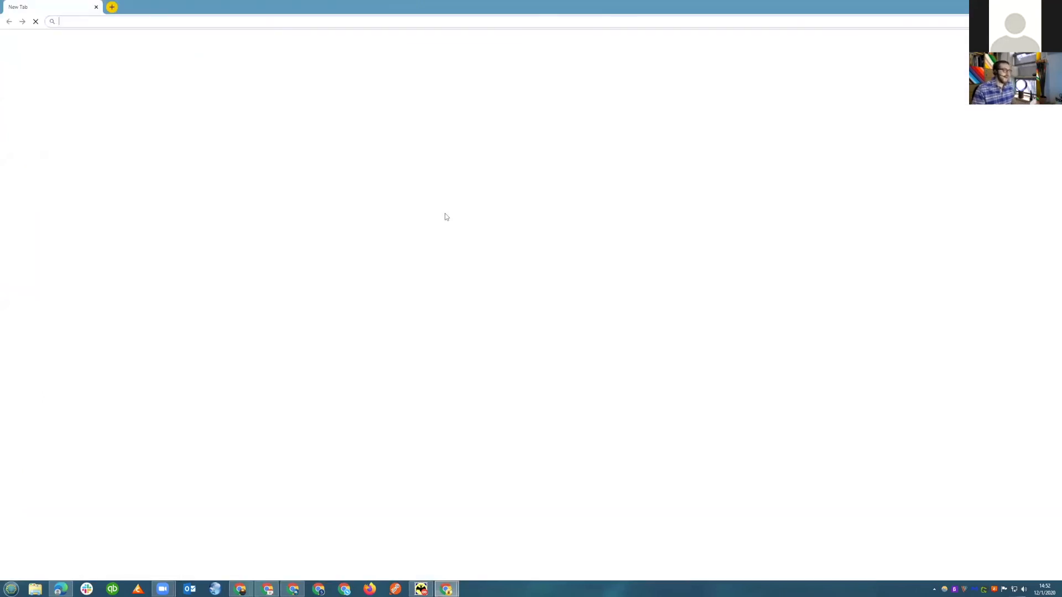
text(pages.vaneck.com/FlowBoost-2020-10_Webinar-with-FBCounter-check.html)
key(Return)
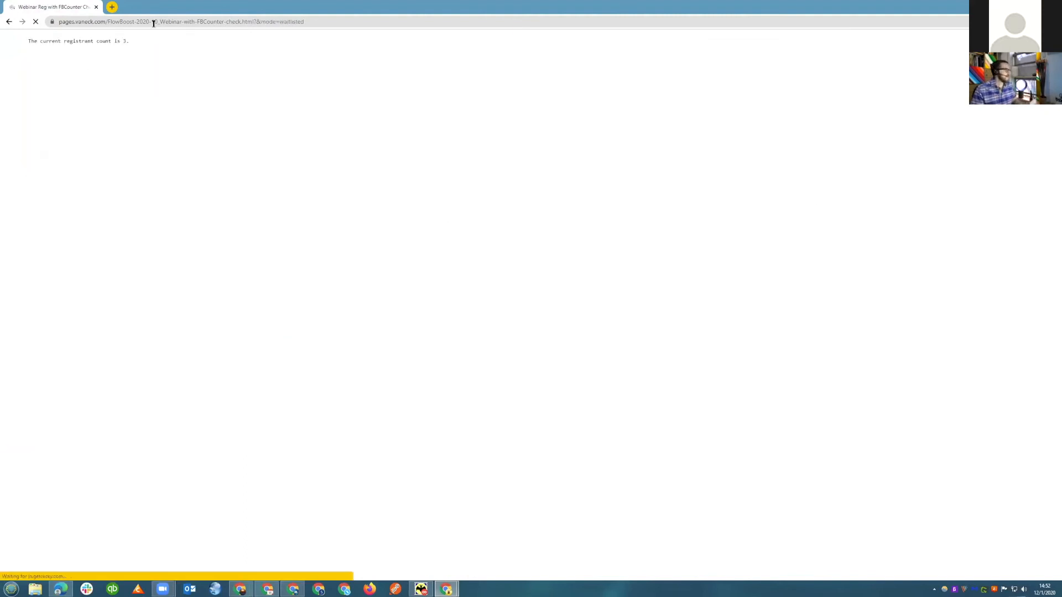
click(98, 8)
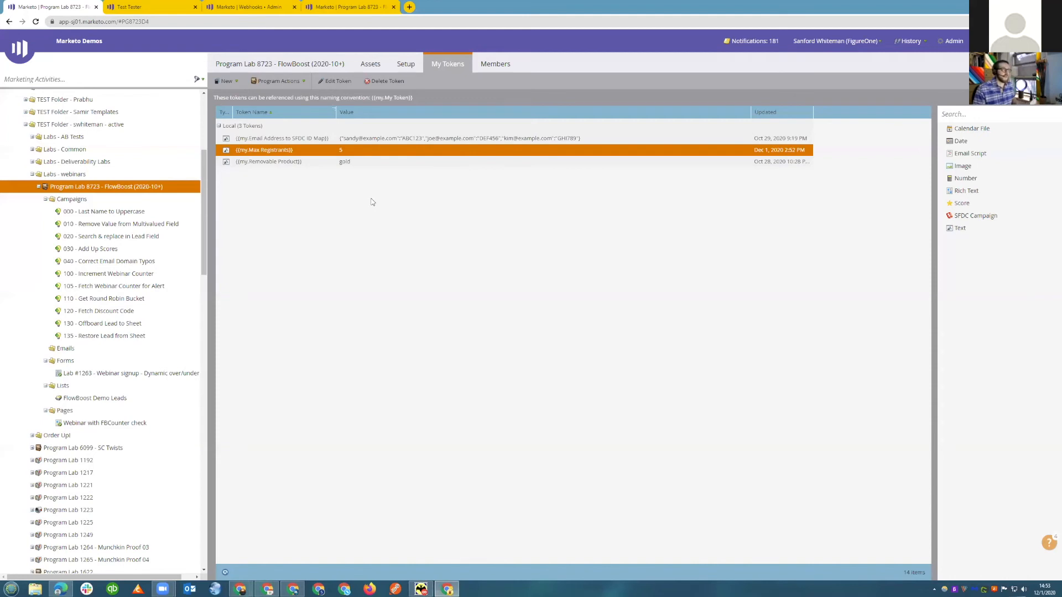
Load the signup page again in another incognito window and examine its signup message and the speaker questions field.
key(ctrl+shift+n)
text(https://pages.vaneck.com/FlowBoost-2020-10_Webinar-with-FBCounter-check.html)
text(?1)
key(Return)
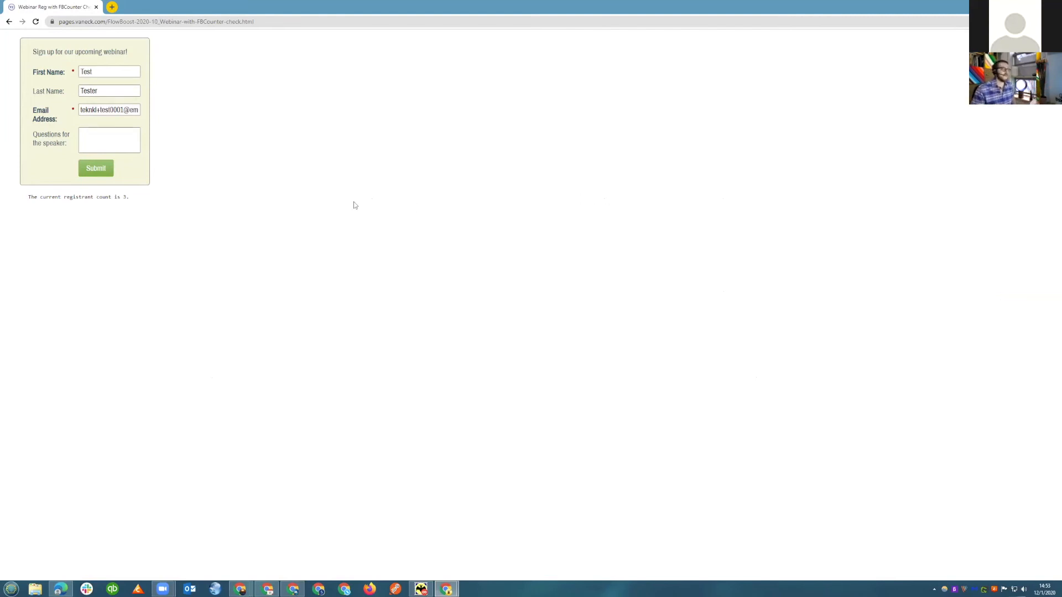
drag(67, 143, 41, 134)
drag(136, 53, 64, 52)
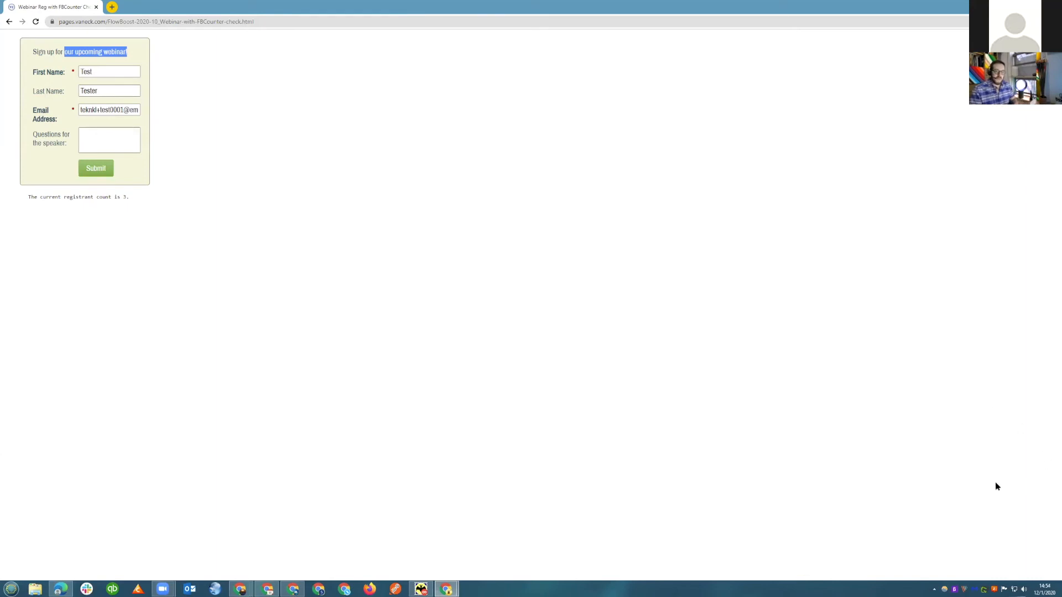
Return to the Marketo webhooks and examine the numBuckets setting in the FlowBoost » Round-Robin Buckets v2 payload template.
key(alt+Tab)
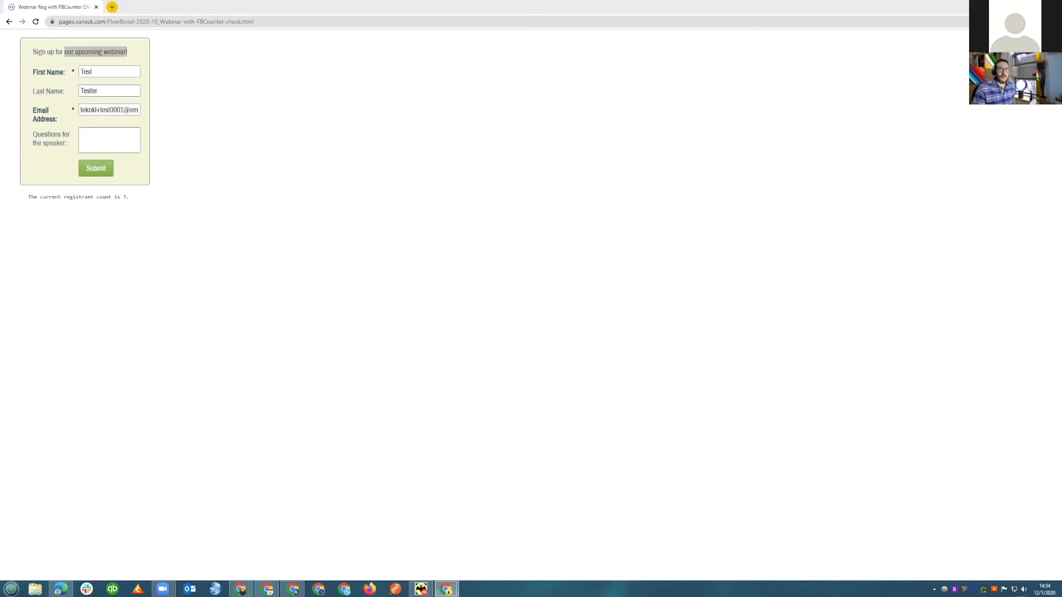
click(1002, 5)
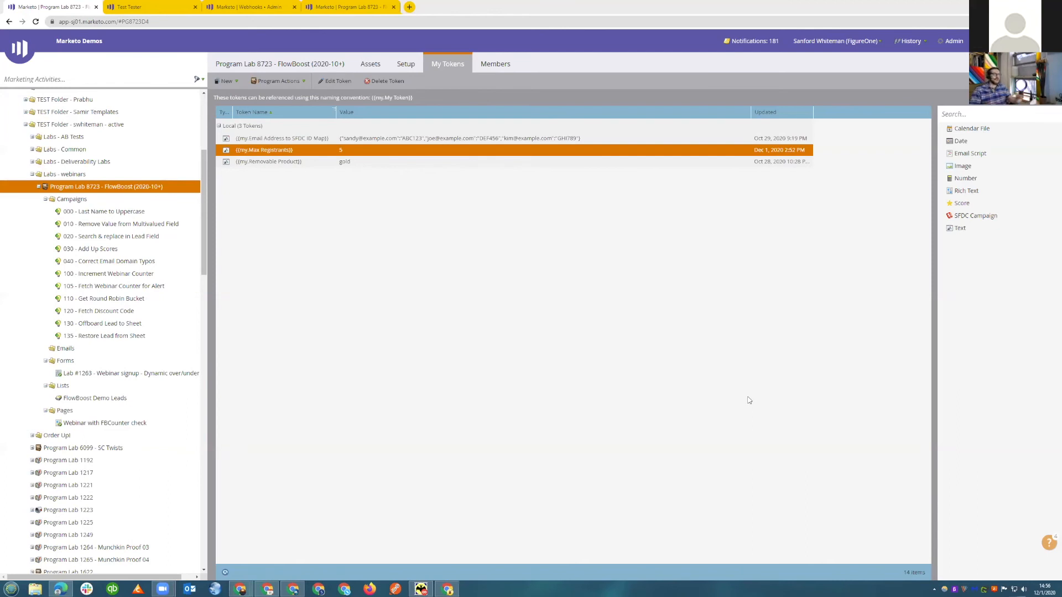
click(228, 3)
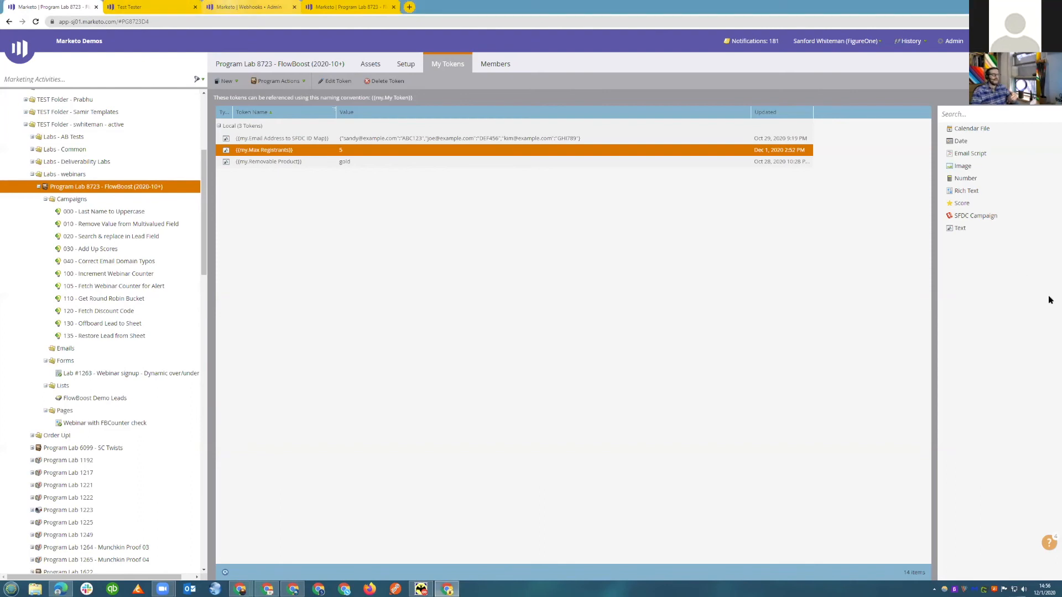
key(ctrl+3)
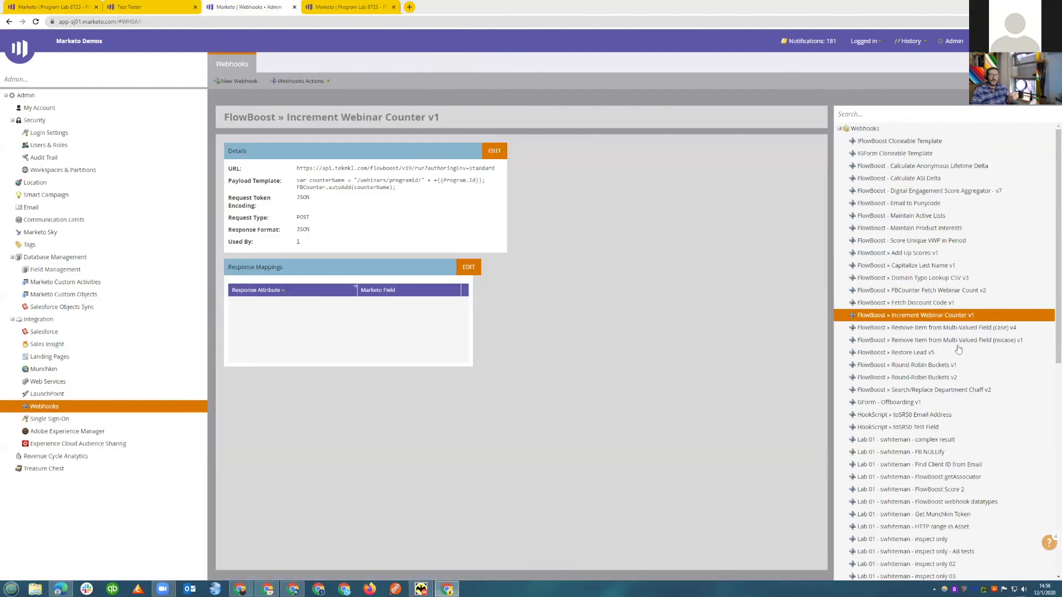
click(938, 378)
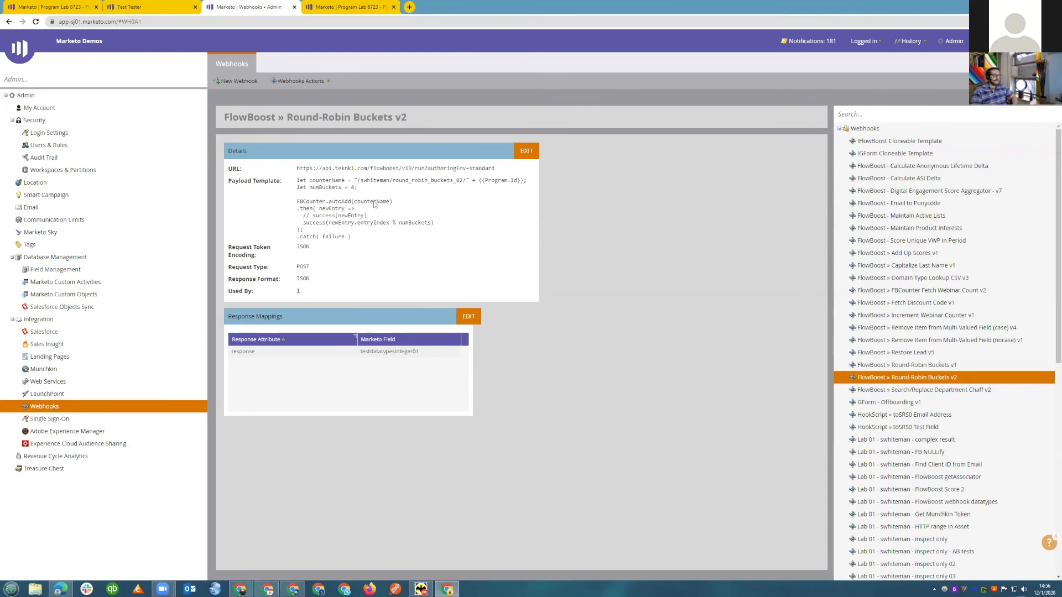
drag(359, 188, 310, 188)
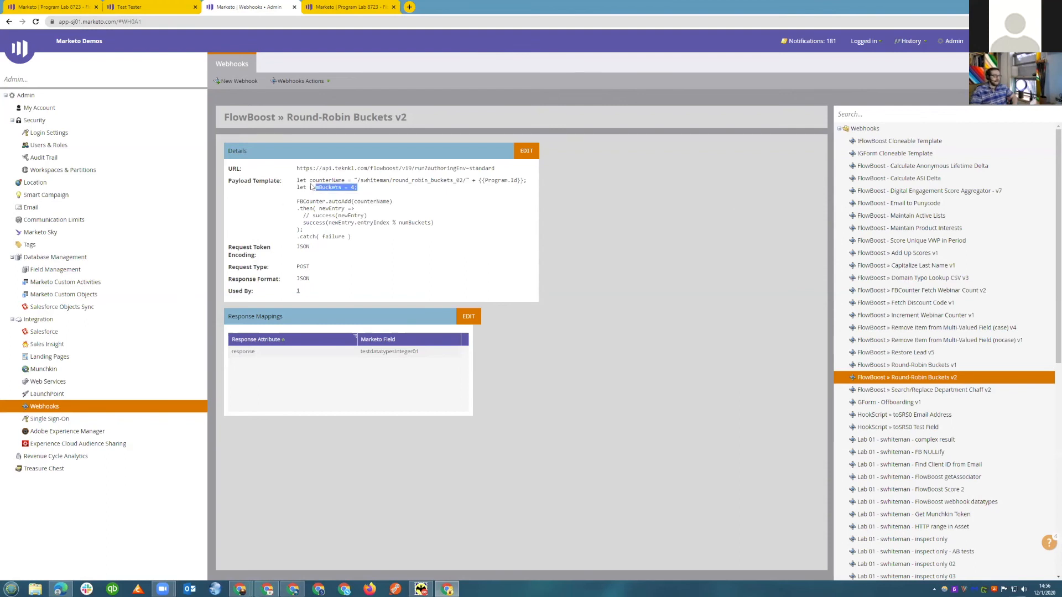
click(369, 189)
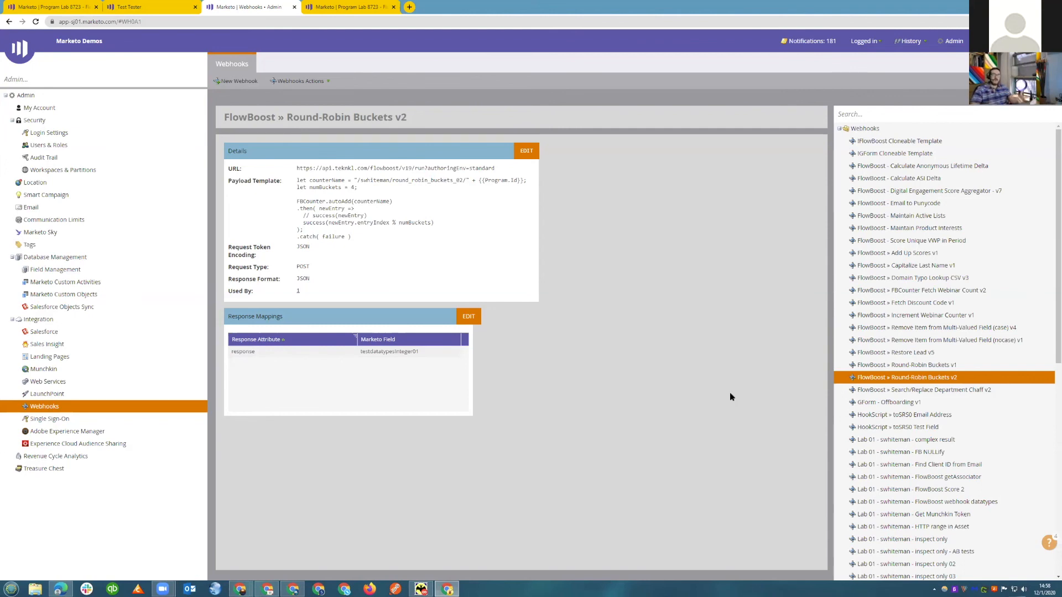
Open the FlowBoost » Fetch Discount Code v1 webhook and examine its payload template and response mapping.
click(932, 302)
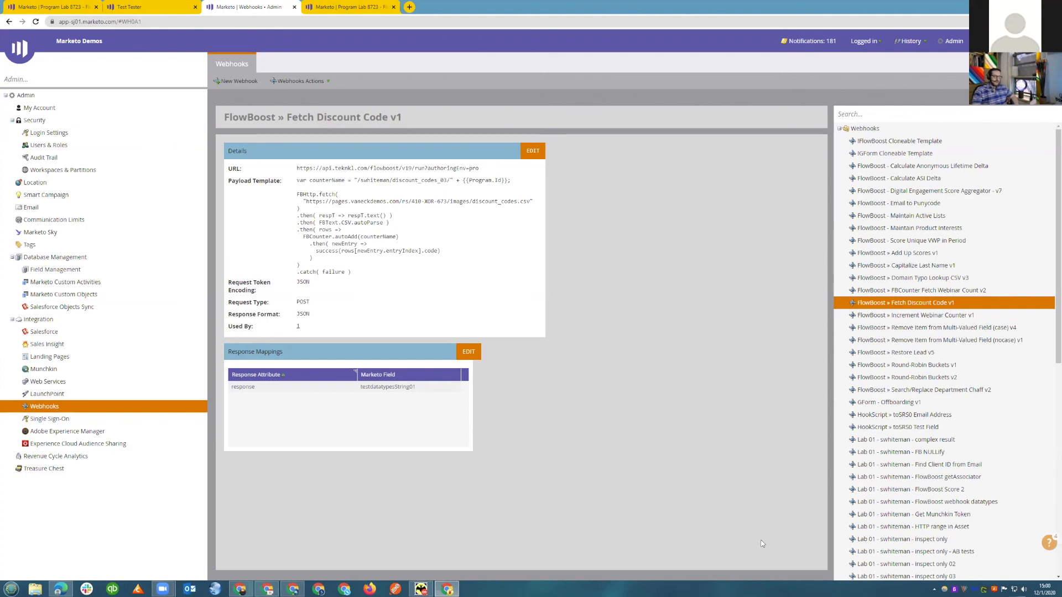
key(alt+Tab)
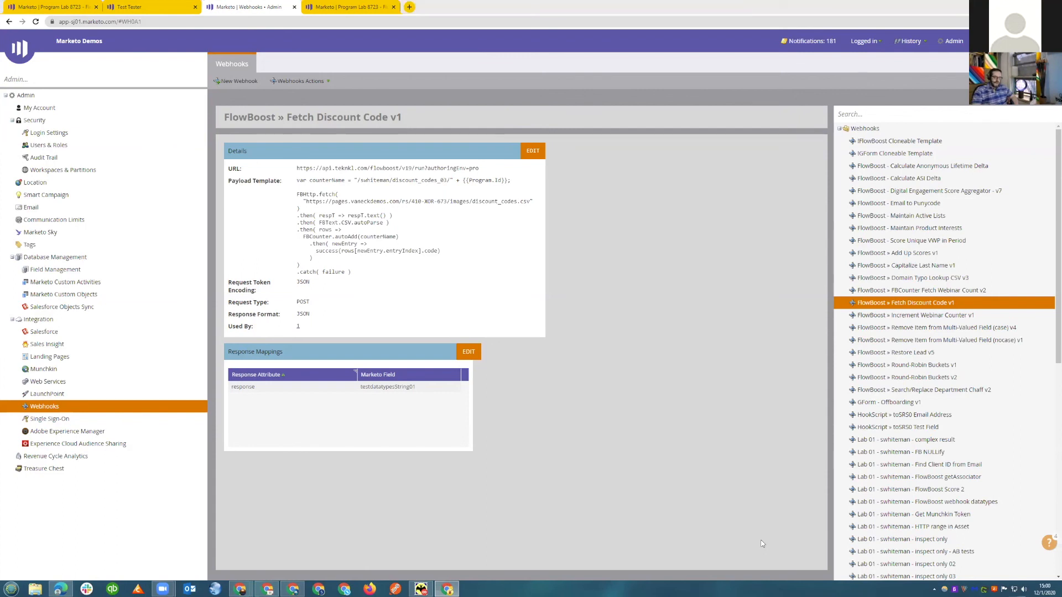